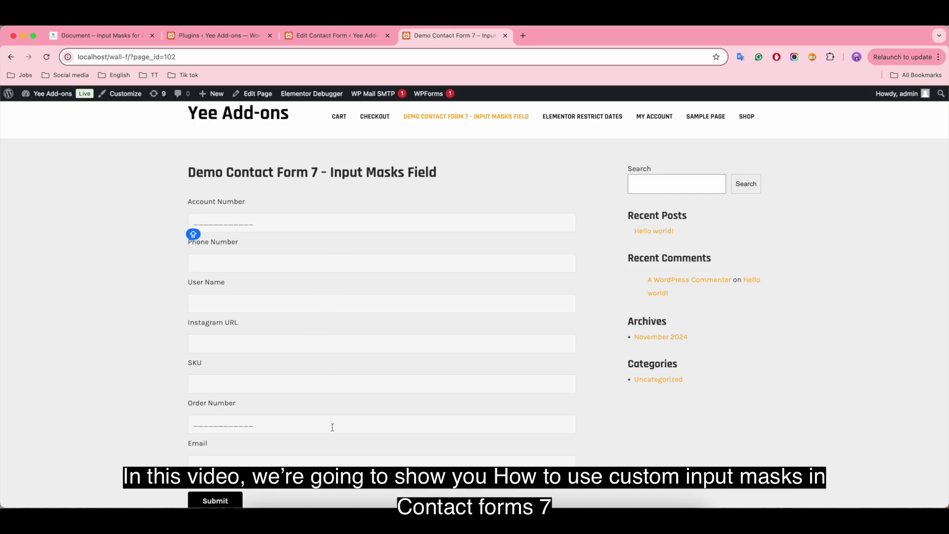
Step: Fill the first masked field, Phone Number, User Name and Instagram URL with sample entries
{"action": "type", "text": "KY8759458409"}
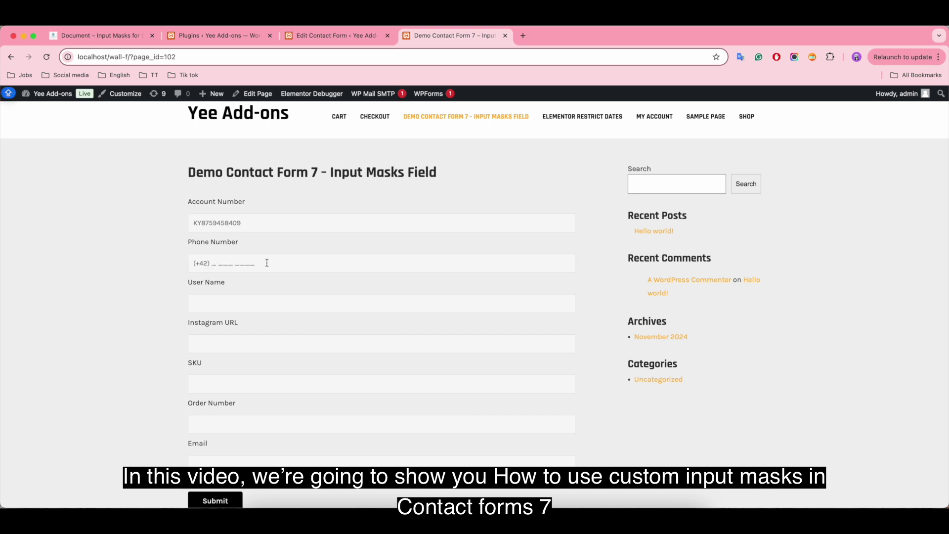
{"action": "left_click", "coordinate": [267, 262]}
{"action": "type", "text": "35567999"}
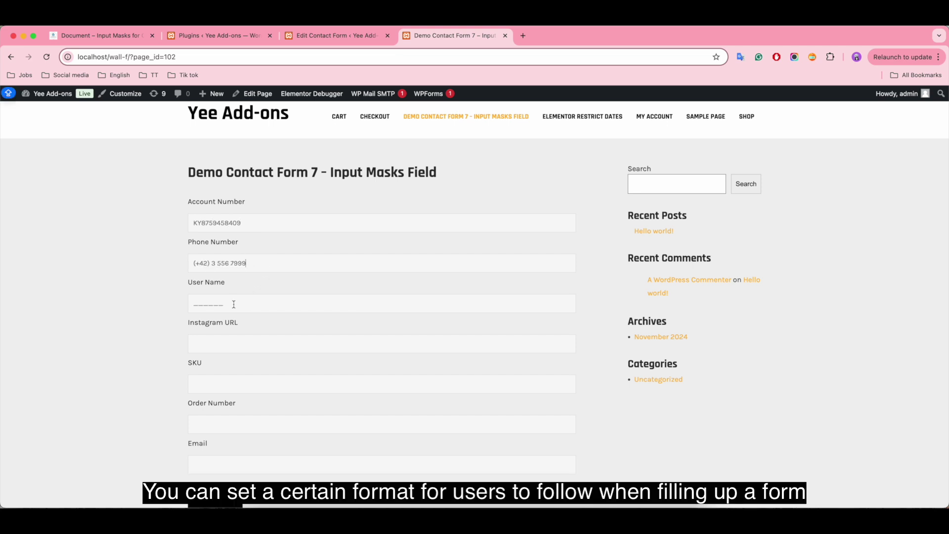
{"action": "left_click", "coordinate": [234, 303]}
{"action": "type", "text": "Nmaidl"}
{"action": "left_click", "coordinate": [255, 344]}
{"action": "type", "text": "tybn"}
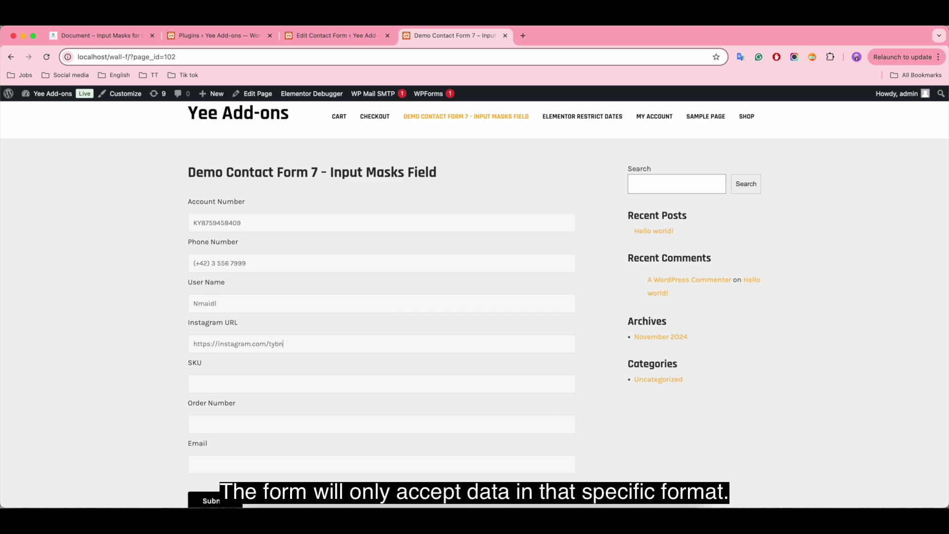
{"action": "type", "text": "1"}
Step: Enter SKU 5657, a sample order number and a partial email, then reload to clear the form
{"action": "left_click", "coordinate": [239, 379]}
{"action": "type", "text": "5657"}
{"action": "left_click", "coordinate": [251, 423]}
{"action": "type", "text": "5THHDRT7763H"}
{"action": "left_click", "coordinate": [240, 462]}
{"action": "type", "text": "mrt@oursite.com"}
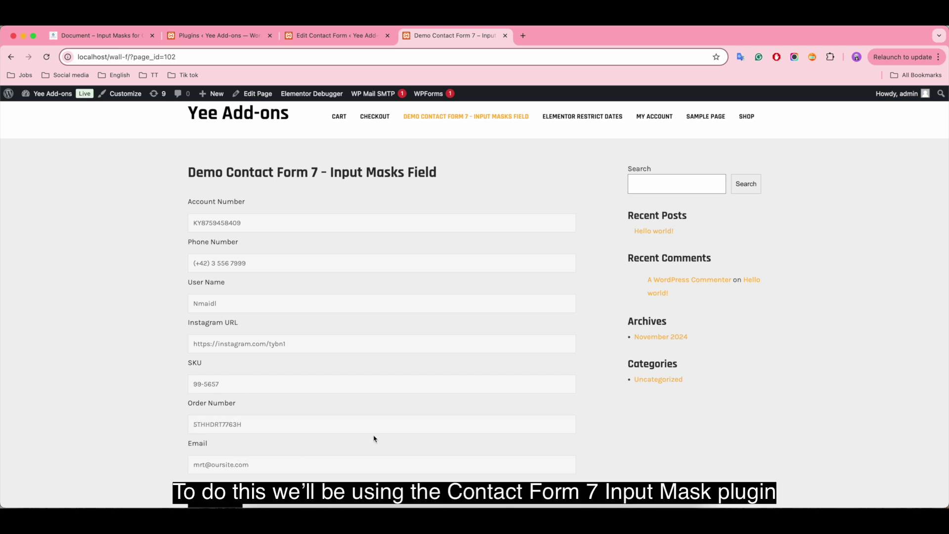
{"action": "key", "text": "super+r"}
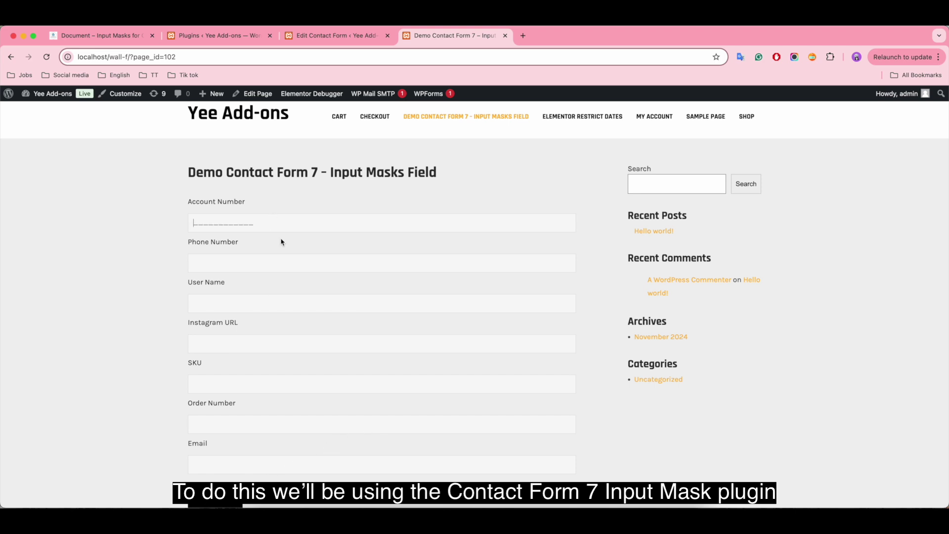
{"action": "left_click", "coordinate": [280, 257]}
Step: Submit the form with an incomplete phone number, then go to Add New Plugin
{"action": "type", "text": "565357"}
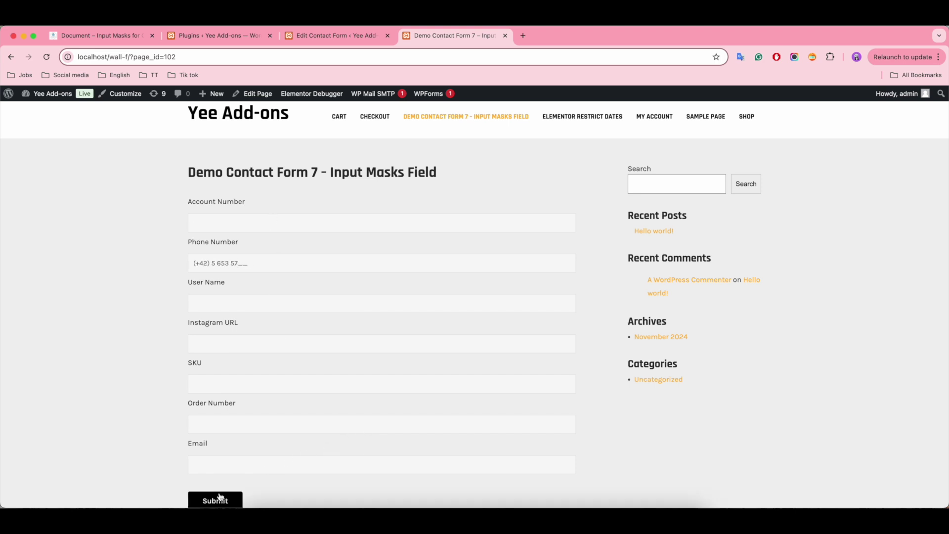
{"action": "left_click", "coordinate": [217, 498]}
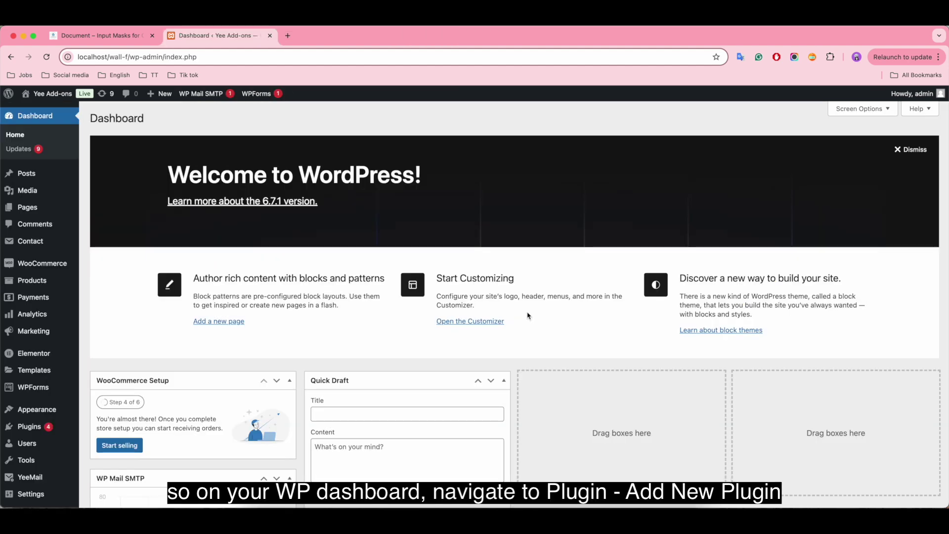
{"action": "mouse_move", "coordinate": [66, 424]}
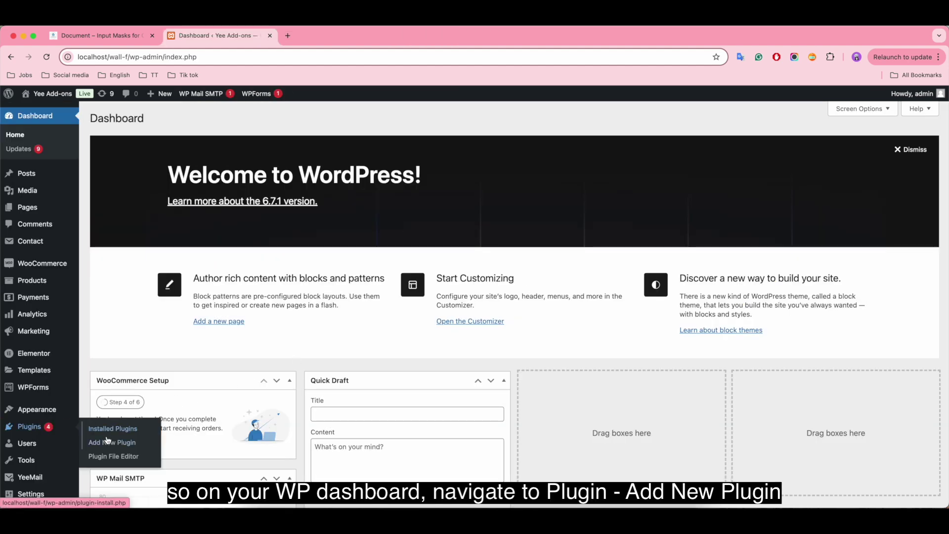
{"action": "left_click", "coordinate": [107, 442]}
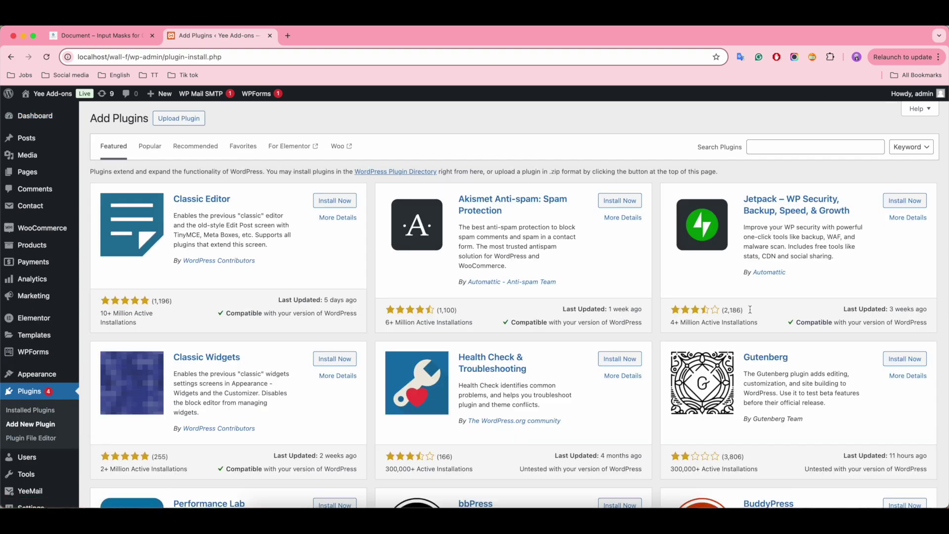
Step: Search 'input masks contact form 7' and install Input Masks for Contact Form 7
{"action": "left_click", "coordinate": [769, 149]}
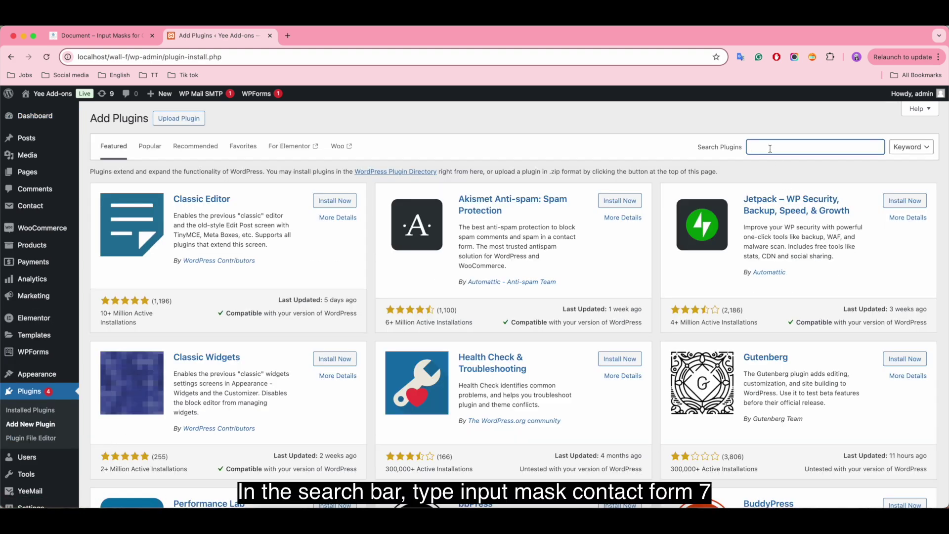
{"action": "type", "text": "input masks contact form 7"}
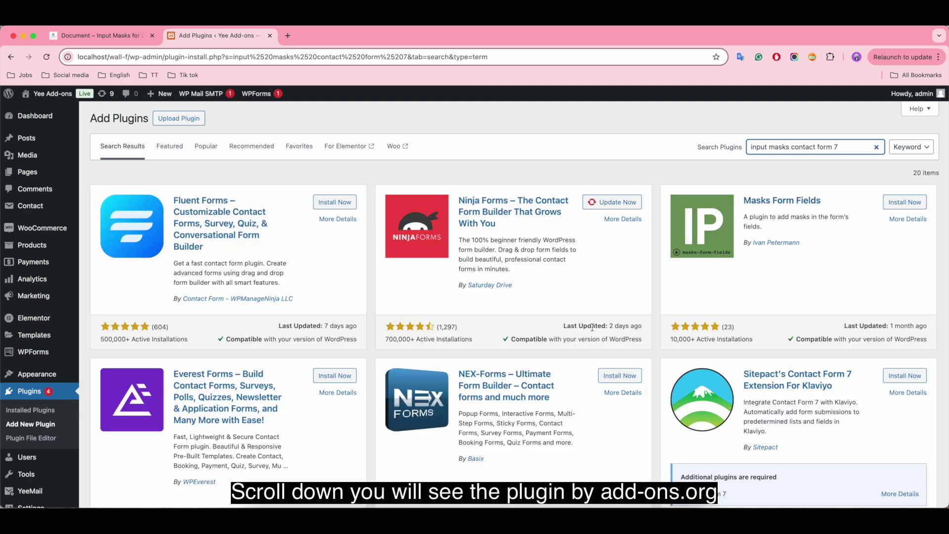
{"action": "scroll", "coordinate": [592, 327], "scroll_direction": "down", "scroll_amount": 10}
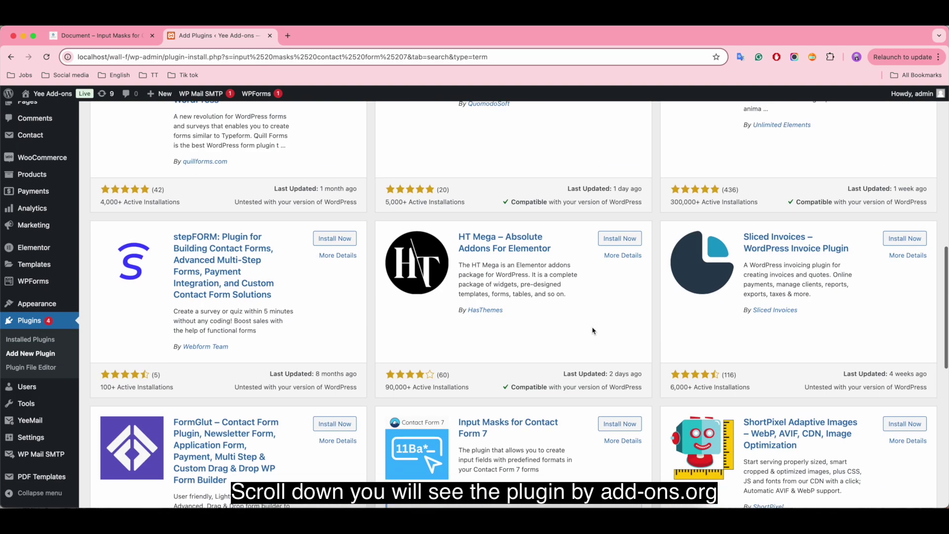
{"action": "scroll", "coordinate": [593, 330], "scroll_direction": "down", "scroll_amount": 5}
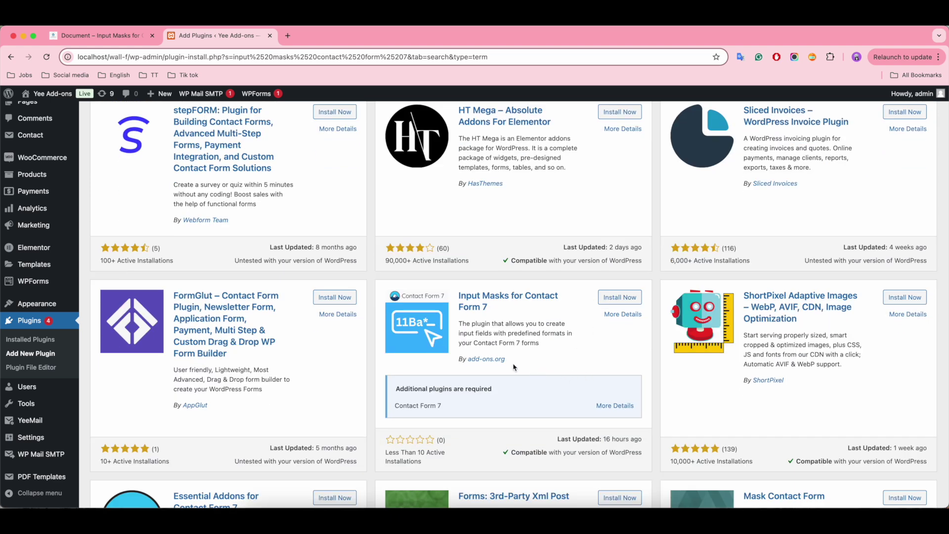
{"action": "left_click", "coordinate": [612, 298]}
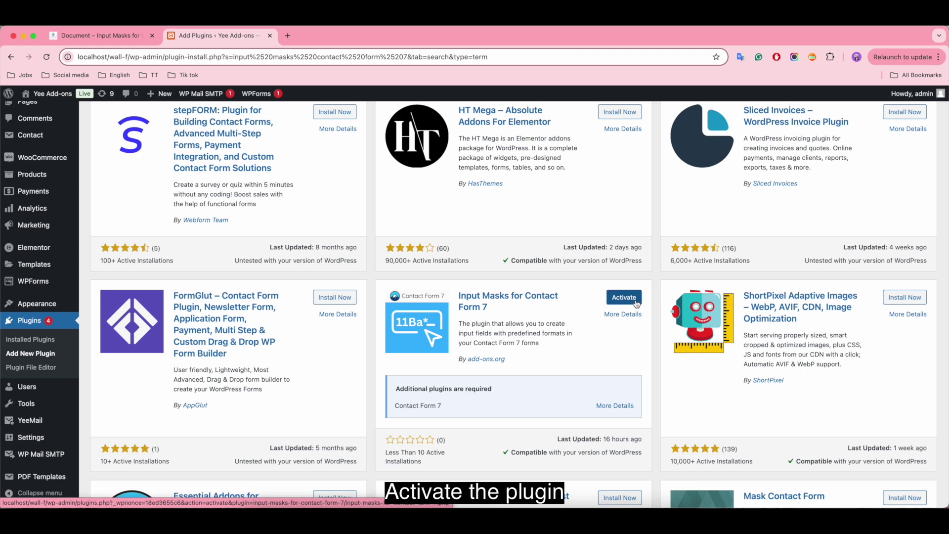
Step: Activate Input Masks for Contact Form 7 and confirm it is active in the plugins list
{"action": "left_click", "coordinate": [637, 304]}
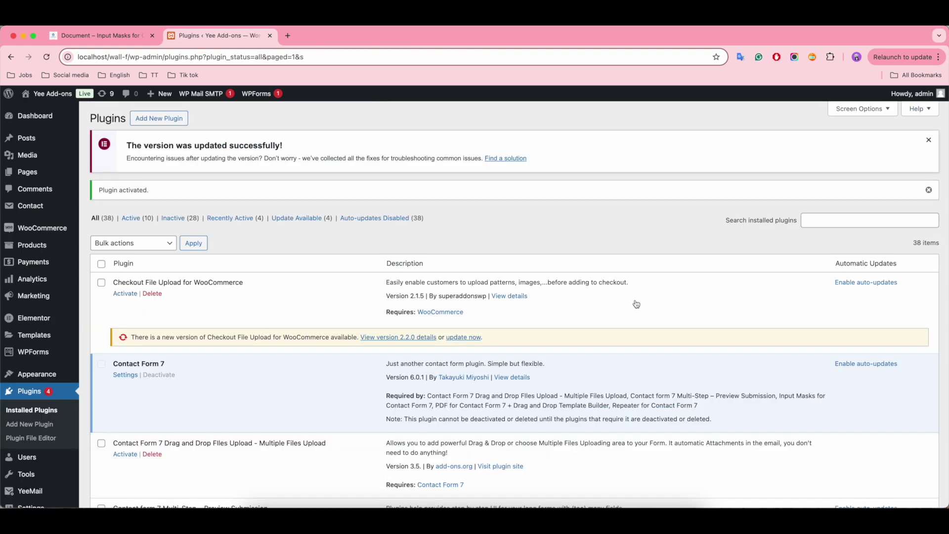
{"action": "scroll", "coordinate": [297, 393], "scroll_direction": "down", "scroll_amount": 7}
{"action": "scroll", "coordinate": [294, 398], "scroll_direction": "down", "scroll_amount": 15}
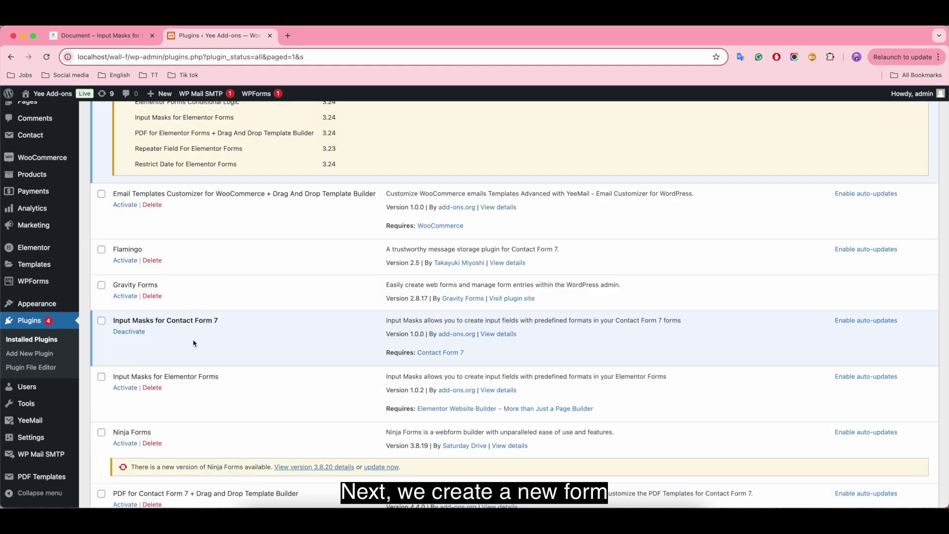
{"action": "mouse_move", "coordinate": [31, 135]}
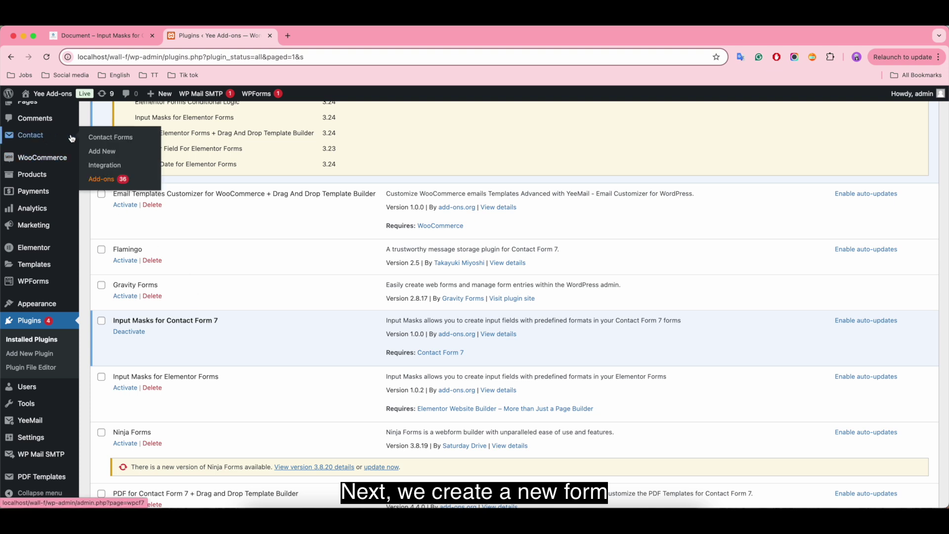
{"action": "right_click", "coordinate": [106, 151]}
Step: Open a new contact form in another tab, title it 'Contact Form 7 - Input Masks' and save
{"action": "left_click", "coordinate": [122, 156]}
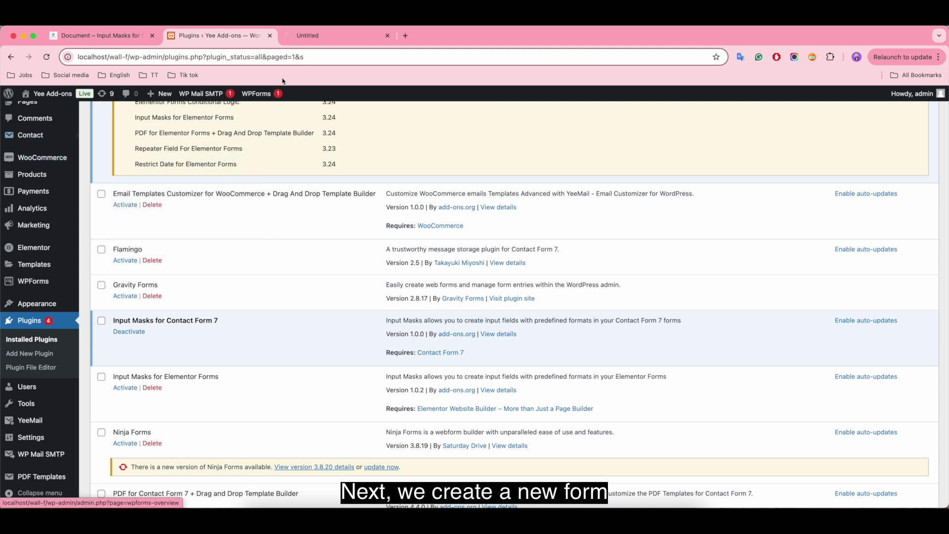
{"action": "left_click", "coordinate": [309, 36]}
{"action": "type", "text": "Co"}
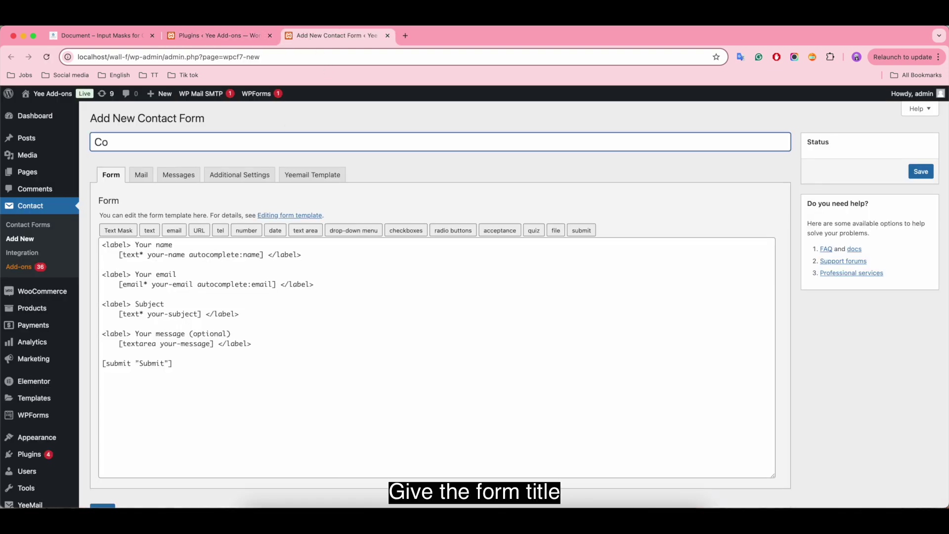
{"action": "type", "text": "ntact Form 7 - Input Masks"}
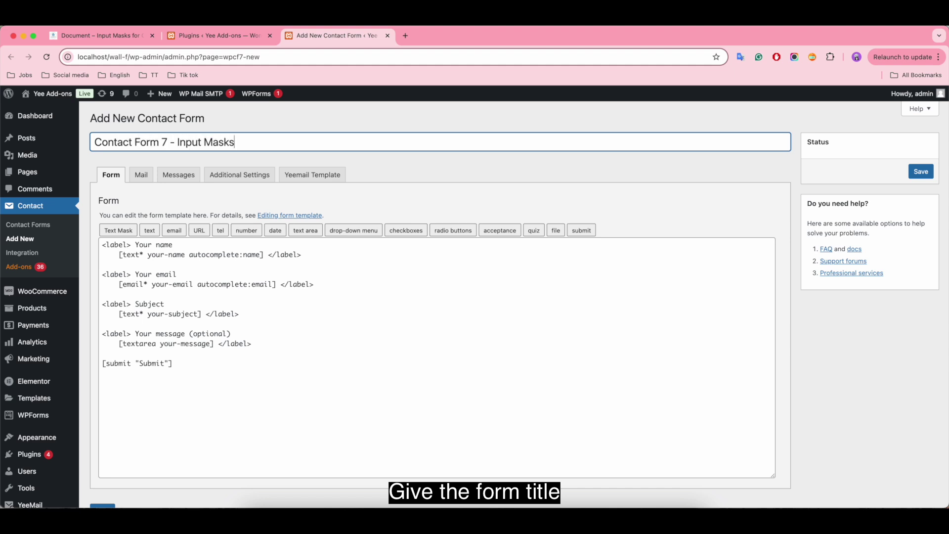
{"action": "left_click", "coordinate": [309, 270]}
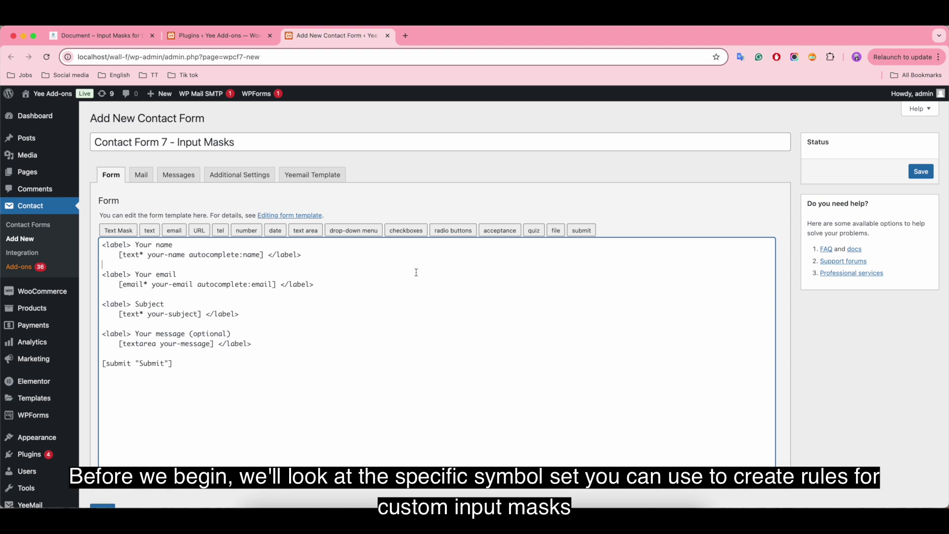
{"action": "left_click", "coordinate": [921, 171]}
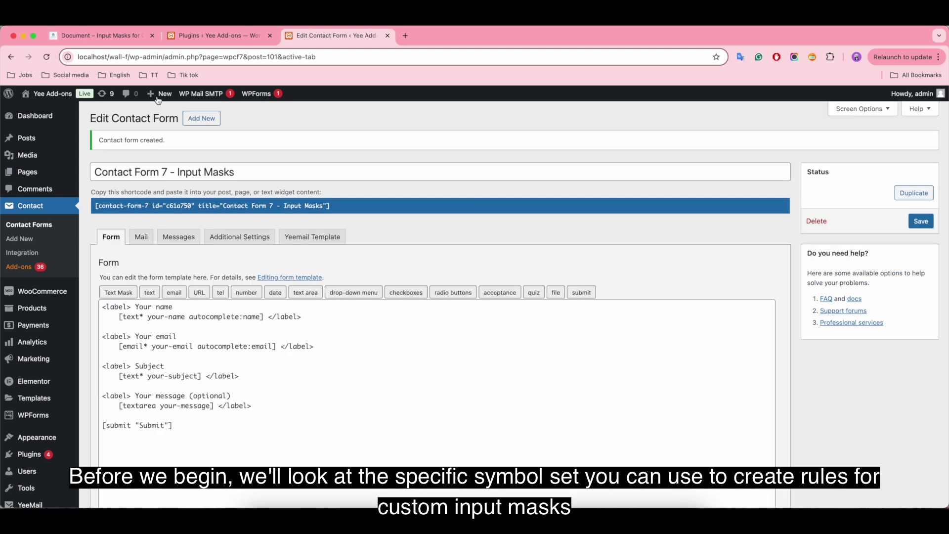
Step: Scroll the Input Masks guide to Step 4's mask characters (9, a, A, *, &) and zip examples
{"action": "left_click", "coordinate": [119, 38]}
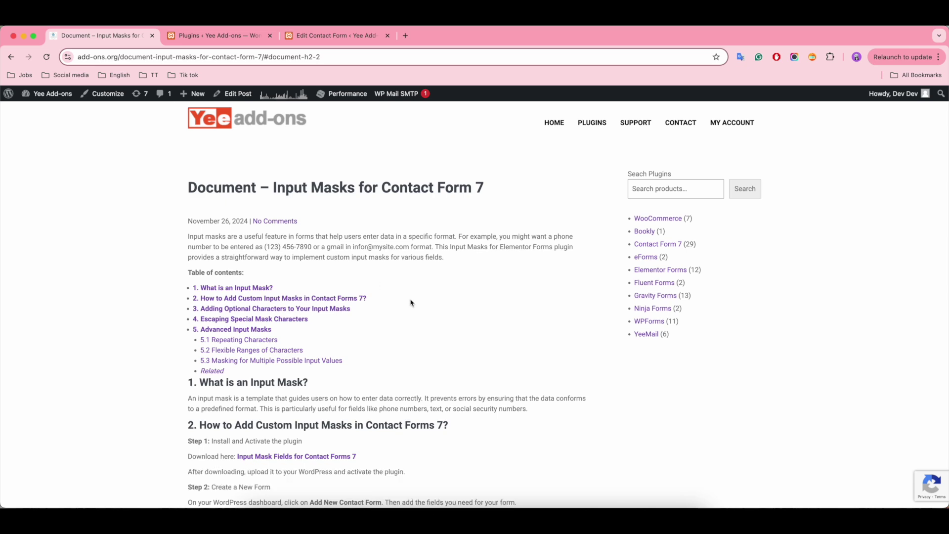
{"action": "scroll", "coordinate": [411, 302], "scroll_direction": "down", "scroll_amount": 15}
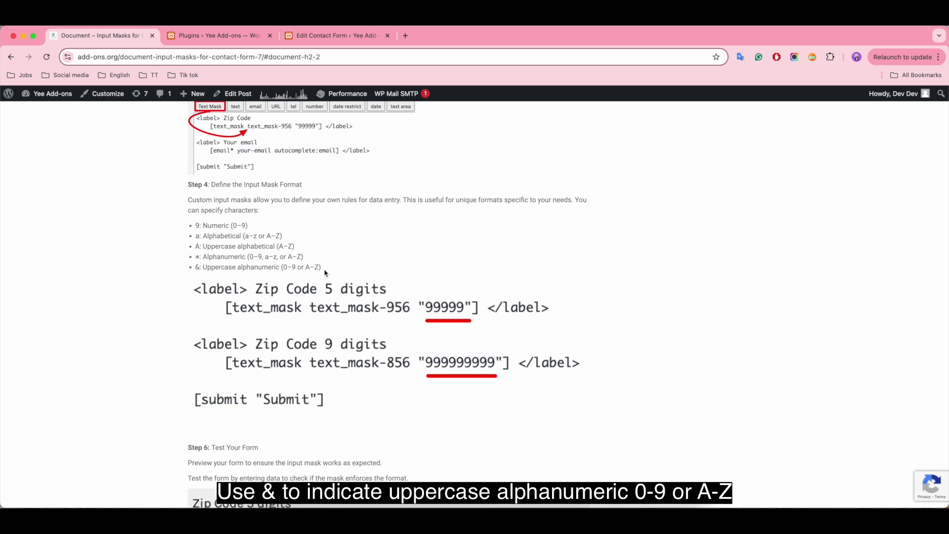
Step: Delete the Subject and message blocks and rename the Your name label to Zip Code
{"action": "left_click", "coordinate": [347, 40]}
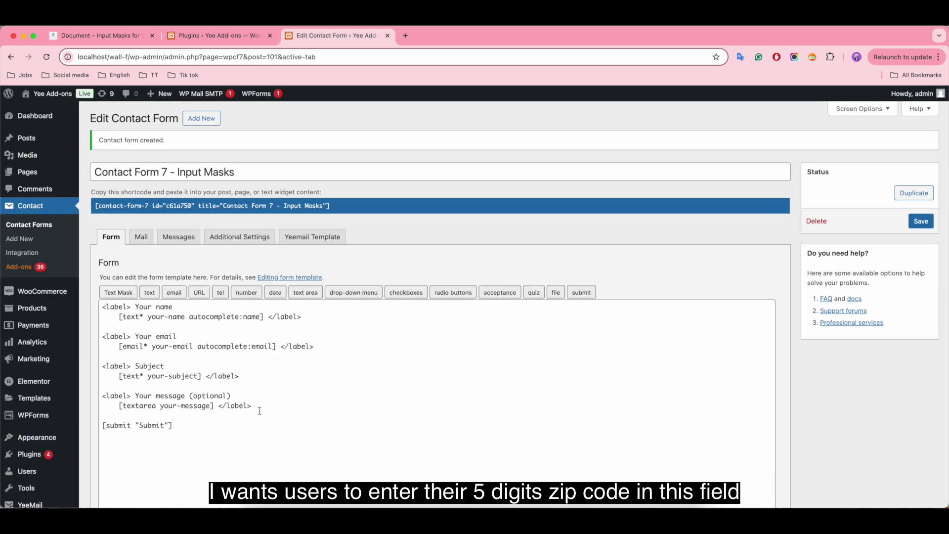
{"action": "left_click_drag", "start_coordinate": [252, 406], "coordinate": [100, 366]}
{"action": "key", "text": "BackSpace"}
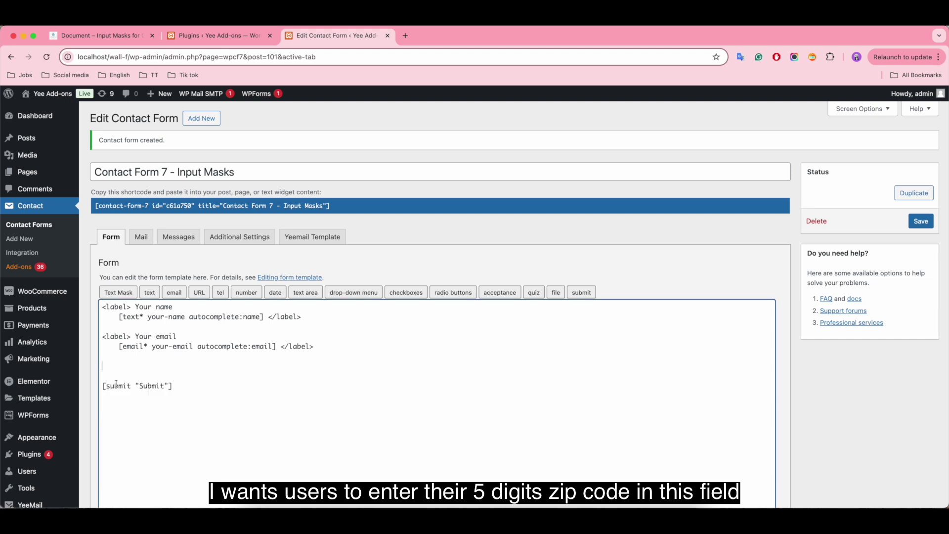
{"action": "key", "text": "BackSpace"}
{"action": "key", "text": "BackSpace"}
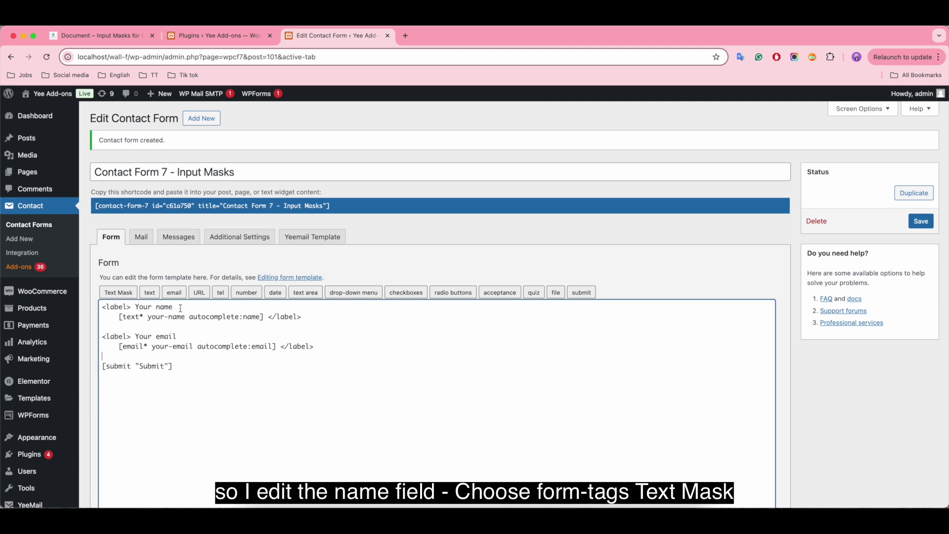
{"action": "key", "text": "BackSpace"}
{"action": "key", "text": "BackSpace"}
{"action": "key", "text": "BackSpace"}
{"action": "key", "text": "BackSpace"}
{"action": "key", "text": "BackSpace"}
{"action": "key", "text": "BackSpace"}
{"action": "key", "text": "BackSpace"}
{"action": "key", "text": "BackSpace"}
{"action": "key", "text": "BackSpace"}
{"action": "type", "text": "Zip Code"}
Step: Replace the name field tag with a text mask tag using mask 99999
{"action": "left_click", "coordinate": [265, 316]}
{"action": "left_click_drag", "start_coordinate": [265, 318], "coordinate": [119, 321]}
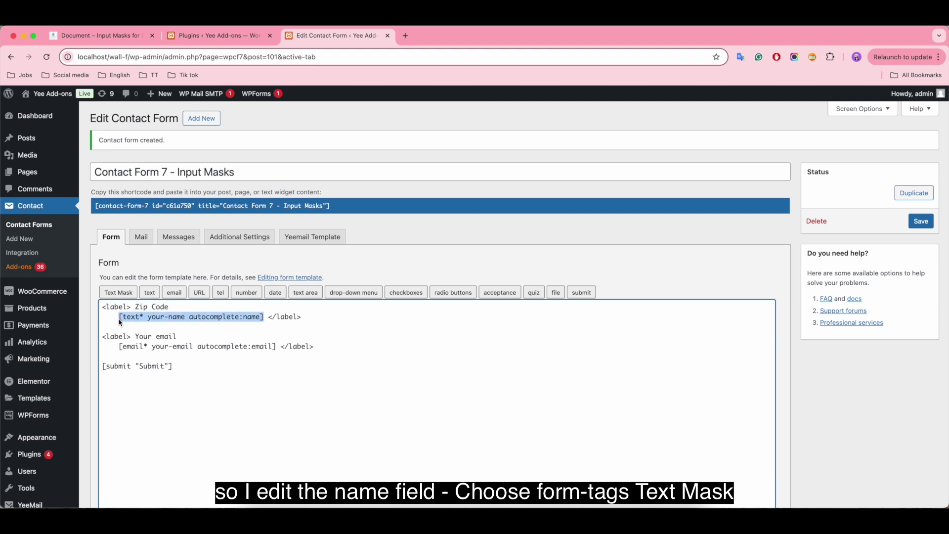
{"action": "key", "text": "BackSpace"}
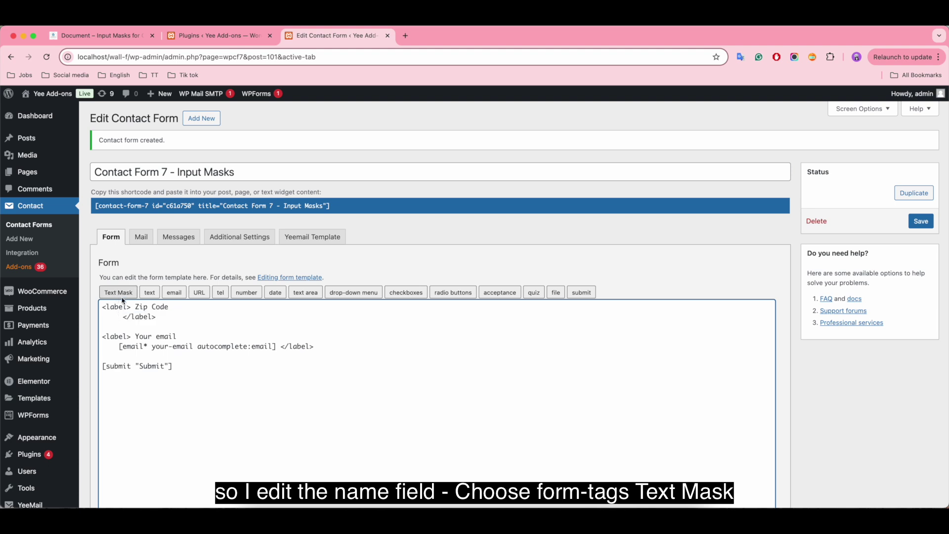
{"action": "left_click", "coordinate": [119, 297]}
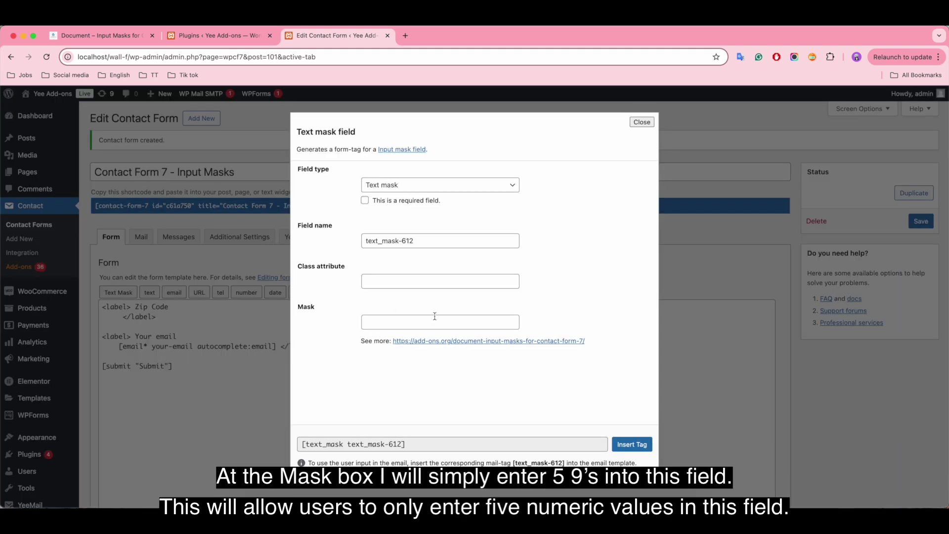
{"action": "left_click", "coordinate": [396, 321]}
{"action": "type", "text": "99999"}
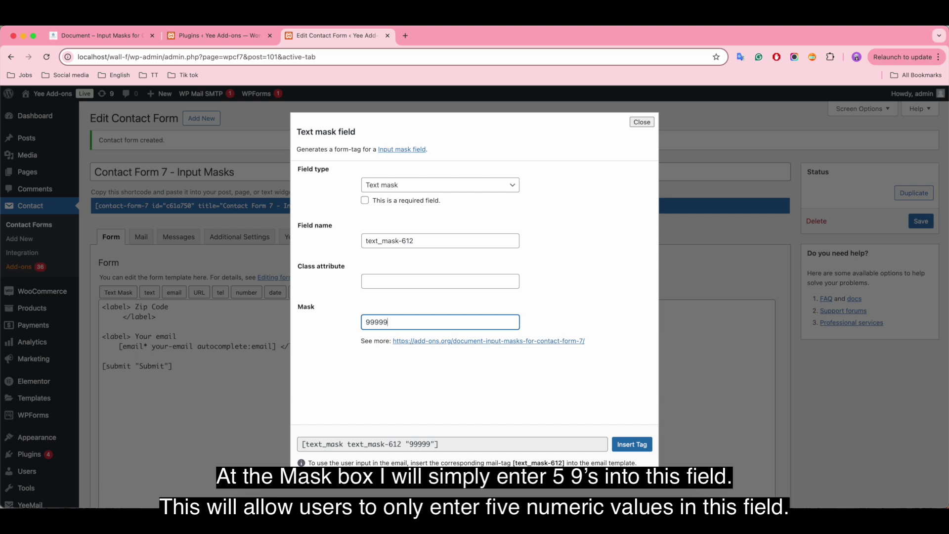
{"action": "left_click", "coordinate": [631, 444]}
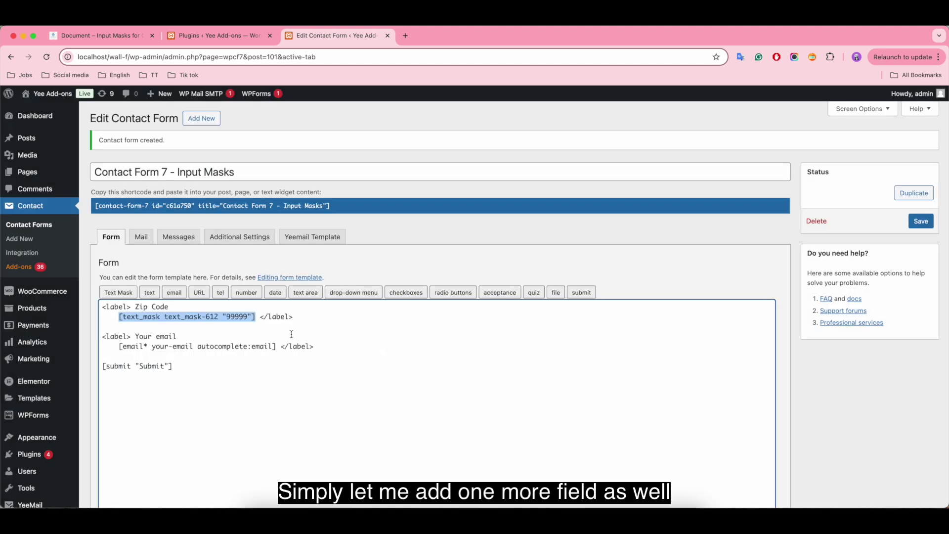
{"action": "left_click", "coordinate": [186, 336]}
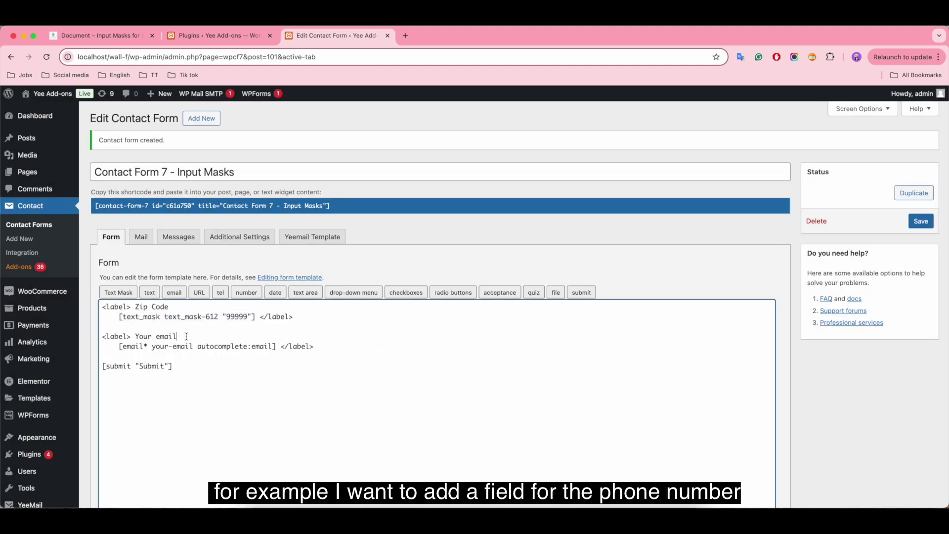
{"action": "key", "text": "BackSpace"}
{"action": "key", "text": "BackSpace"}
{"action": "key", "text": "BackSpace"}
{"action": "key", "text": "BackSpace"}
{"action": "key", "text": "BackSpace"}
{"action": "key", "text": "BackSpace"}
{"action": "type", "text": "Phone Number"}
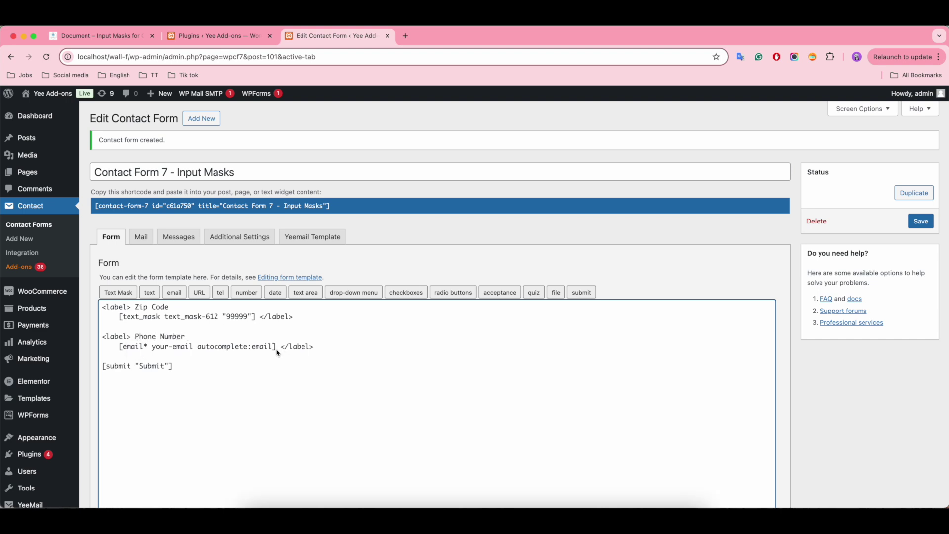
{"action": "left_click_drag", "start_coordinate": [276, 348], "coordinate": [121, 352]}
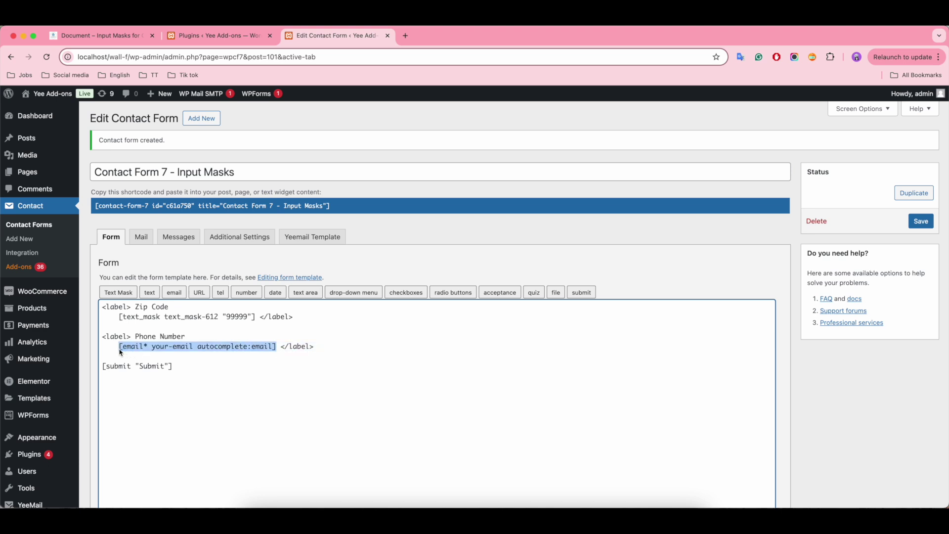
{"action": "key", "text": "BackSpace"}
{"action": "left_click", "coordinate": [122, 294]}
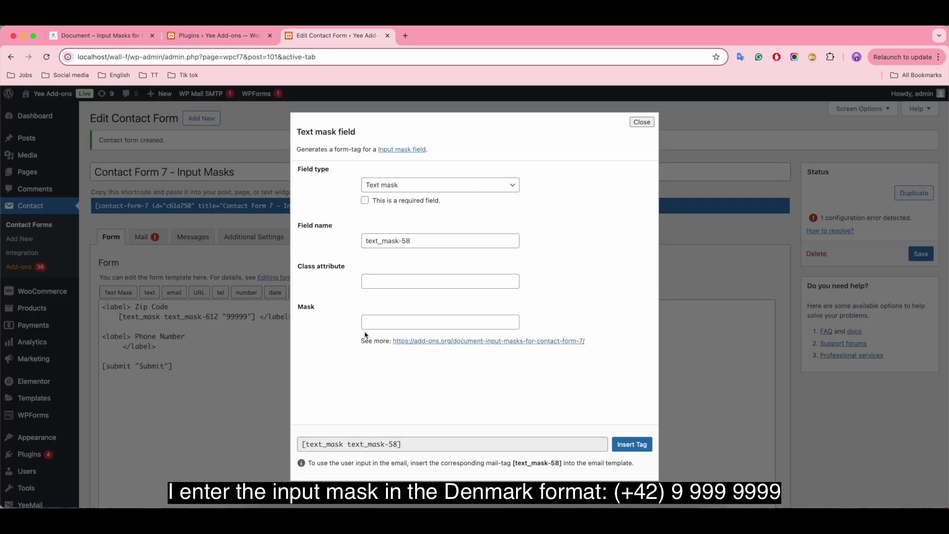
{"action": "left_click", "coordinate": [376, 318]}
{"action": "type", "text": "("}
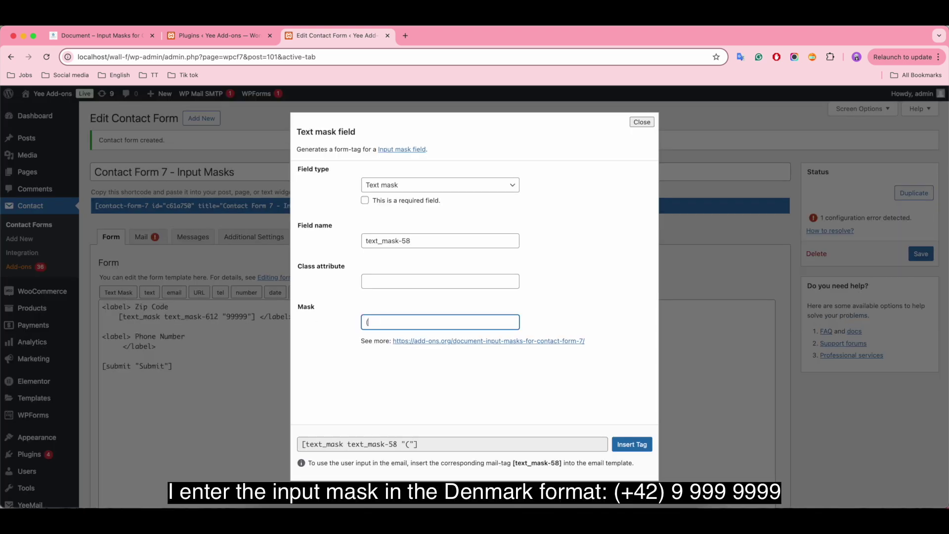
{"action": "type", "text": "+42) 9 999 9999"}
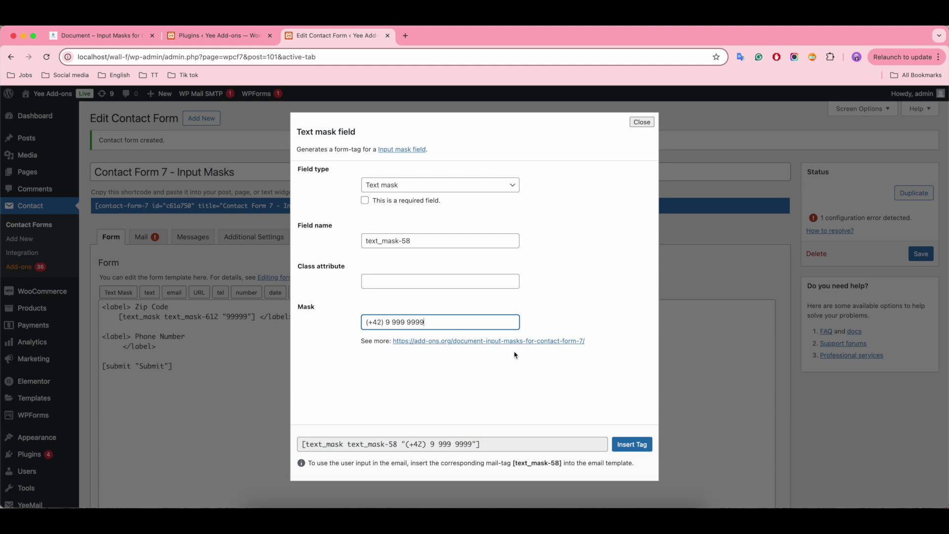
{"action": "left_click", "coordinate": [631, 444]}
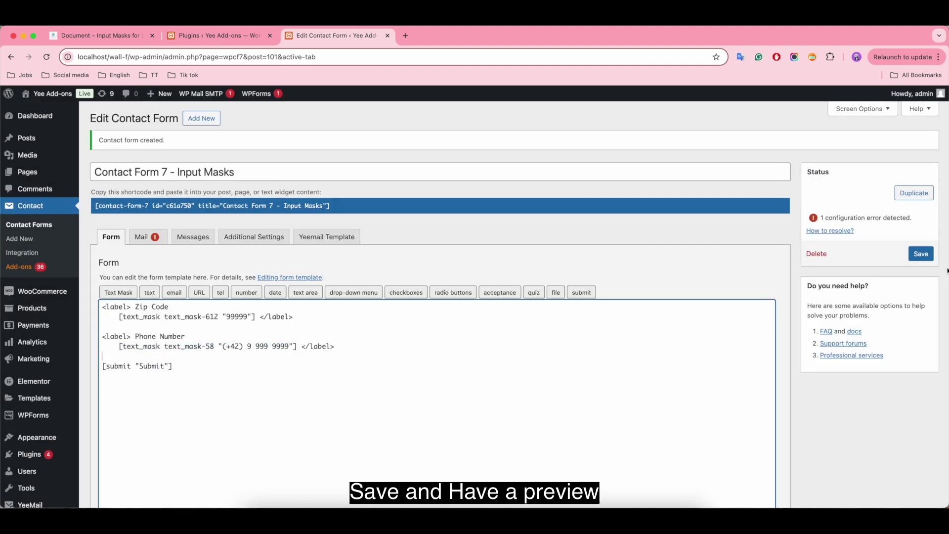
Step: Save the form and start a new page titled 'Demo Contact Form 7 - Input Masks Field'
{"action": "left_click", "coordinate": [920, 253]}
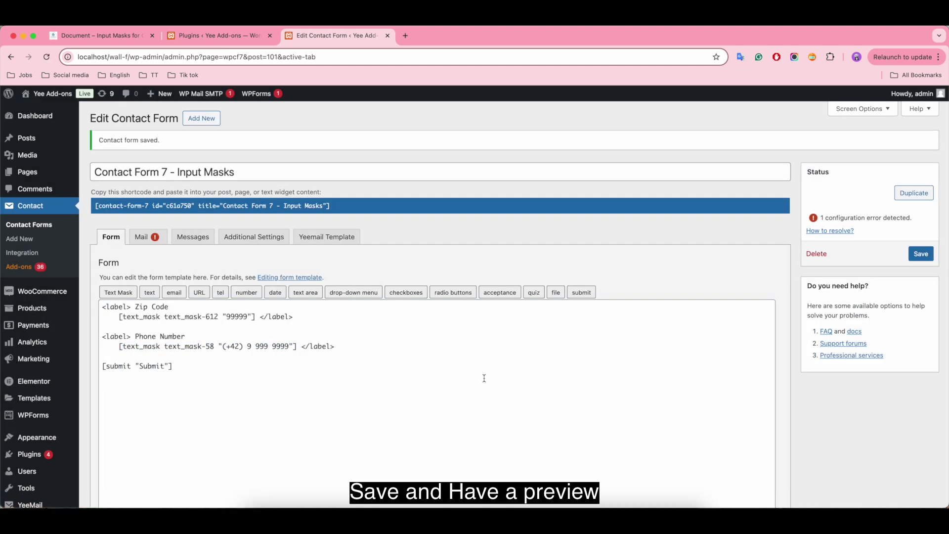
{"action": "mouse_move", "coordinate": [64, 172]}
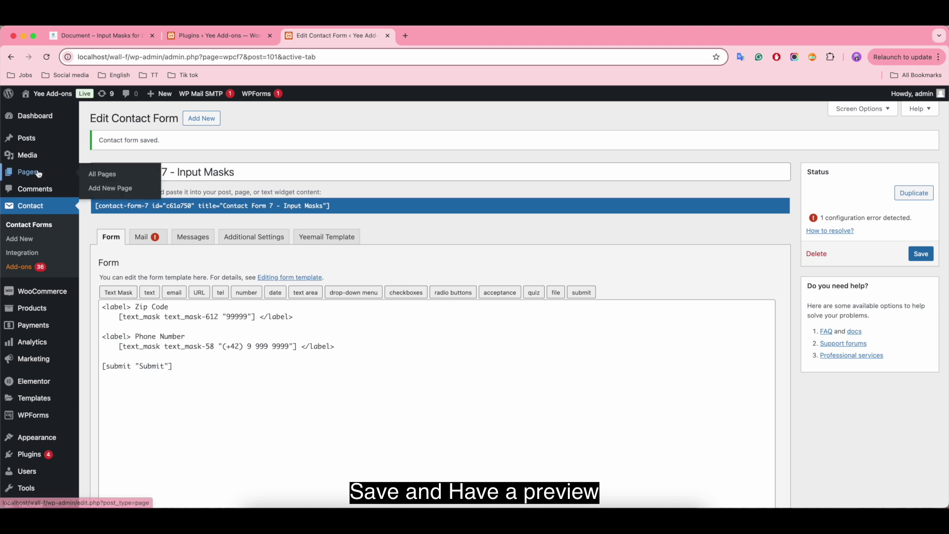
{"action": "right_click", "coordinate": [113, 189]}
{"action": "left_click", "coordinate": [139, 191]}
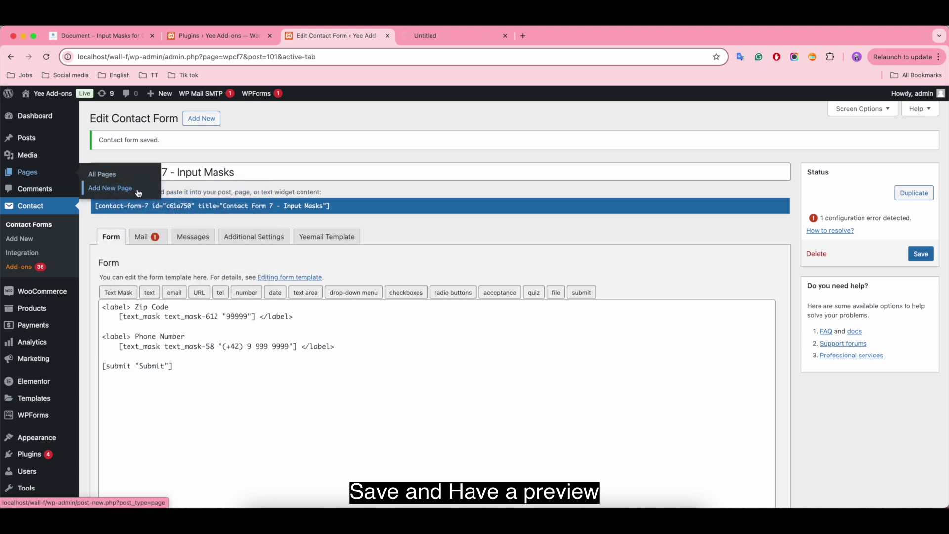
{"action": "left_click", "coordinate": [445, 36]}
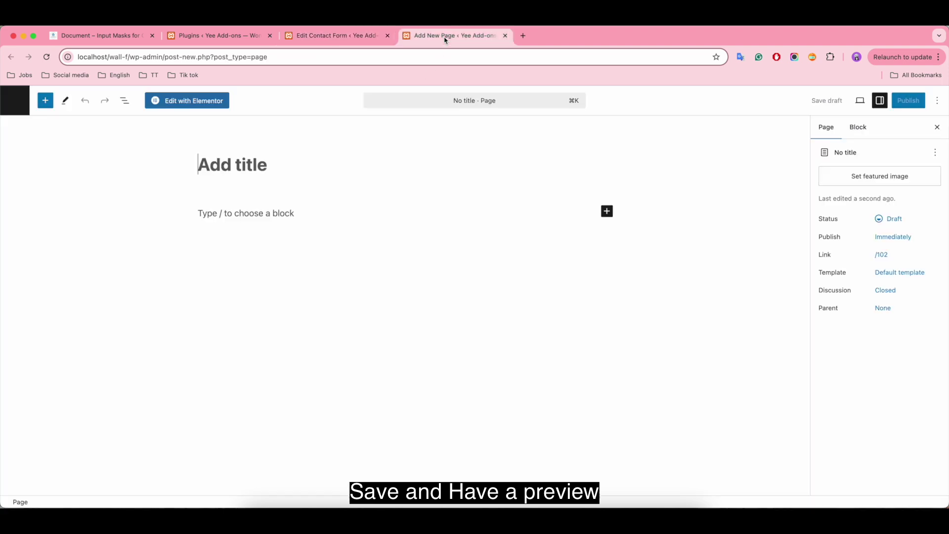
{"action": "left_click", "coordinate": [216, 174]}
{"action": "type", "text": "Demo Contact For"}
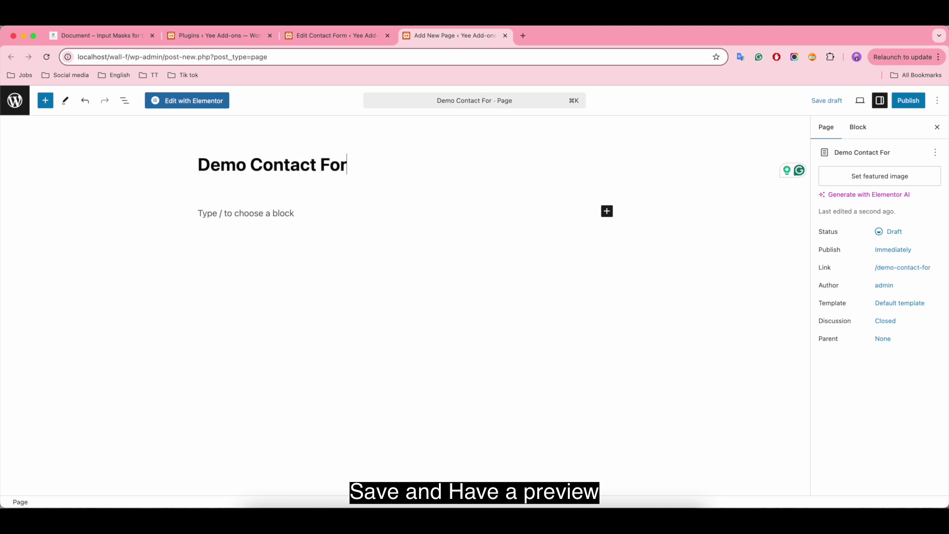
{"action": "type", "text": "m 7 - Input Mask"}
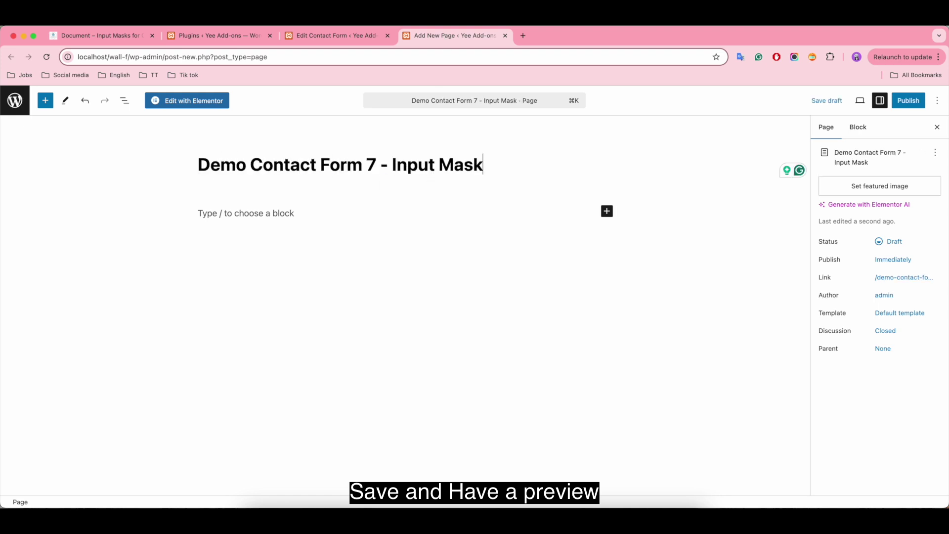
{"action": "type", "text": "s Field"}
{"action": "key", "text": "Return"}
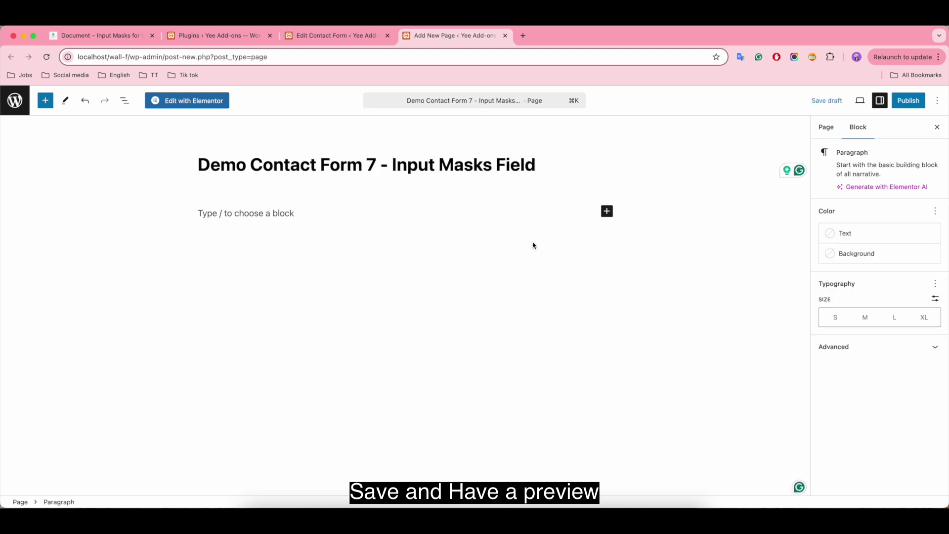
Step: Embed the Contact Form 7 - Input Masks form in a block, publish the page and view it
{"action": "left_click", "coordinate": [607, 211]}
{"action": "left_click", "coordinate": [687, 279]}
{"action": "left_click", "coordinate": [297, 236]}
{"action": "left_click", "coordinate": [260, 250]}
{"action": "left_click", "coordinate": [902, 101]}
{"action": "left_click", "coordinate": [902, 101]}
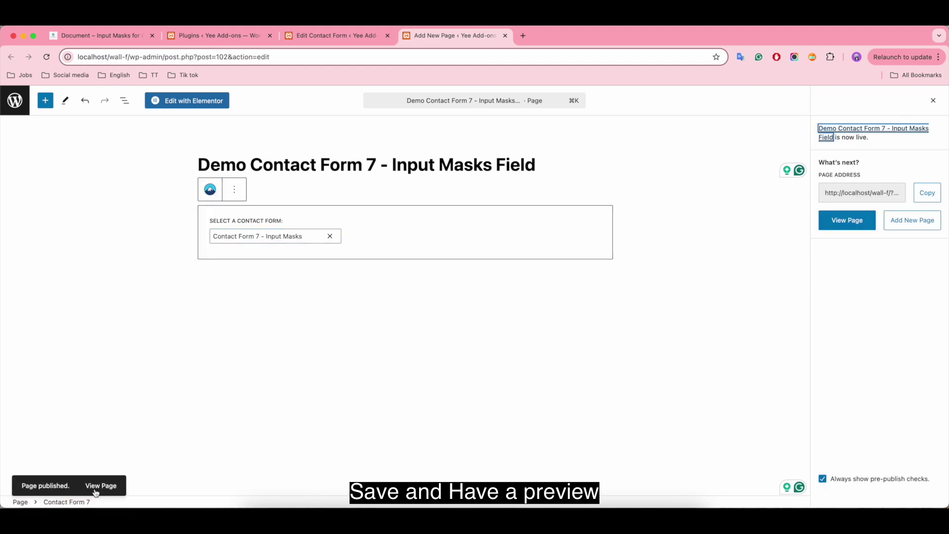
{"action": "left_click", "coordinate": [97, 488]}
{"action": "mouse_move", "coordinate": [267, 232]}
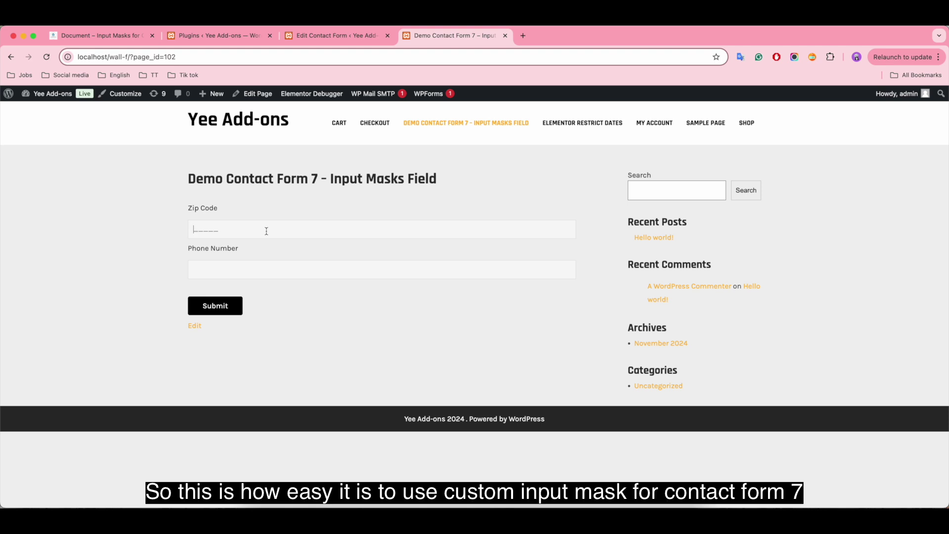
Step: Fill Zip Code with 4567 and complete the Phone Number, then submit the form
{"action": "left_click", "coordinate": [279, 270]}
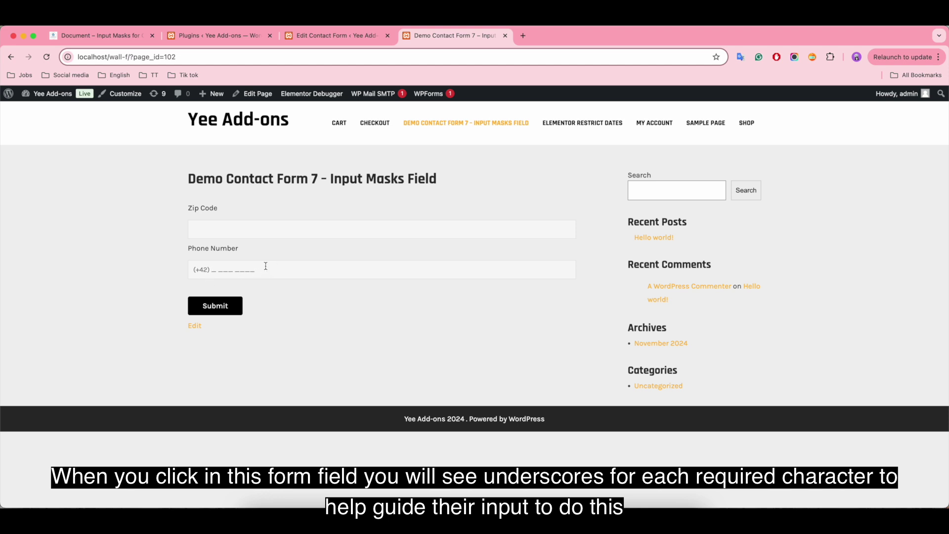
{"action": "left_click", "coordinate": [216, 232]}
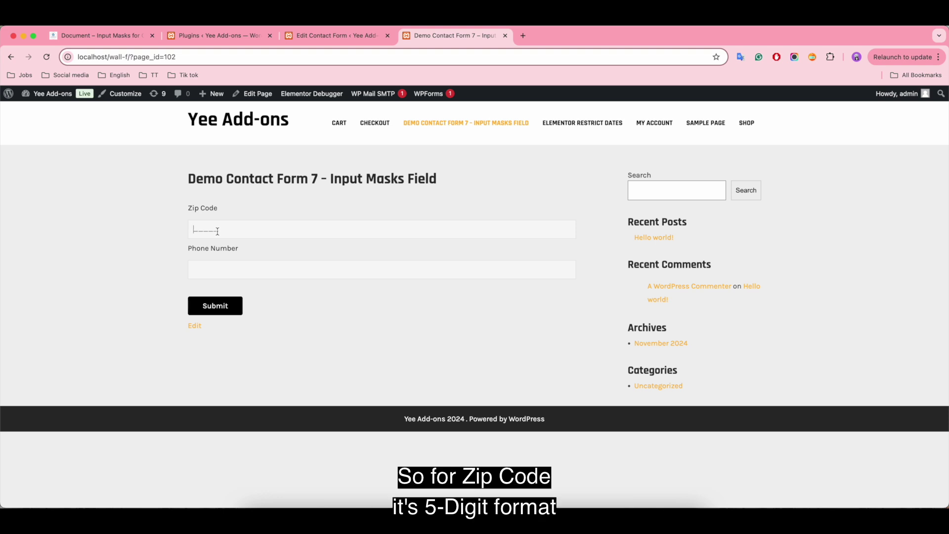
{"action": "type", "text": "45677"}
{"action": "left_click", "coordinate": [217, 270]}
{"action": "type", "text": "3556"}
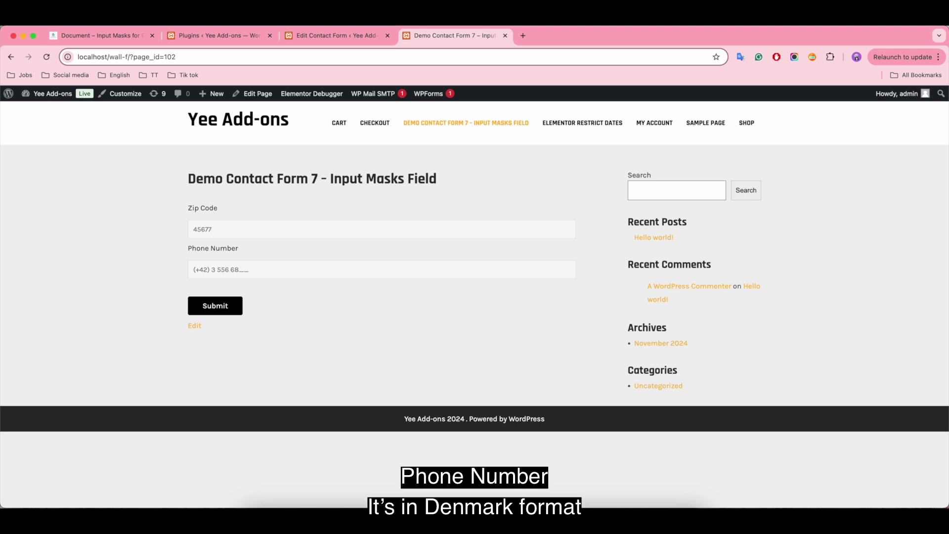
{"action": "left_click", "coordinate": [215, 307]}
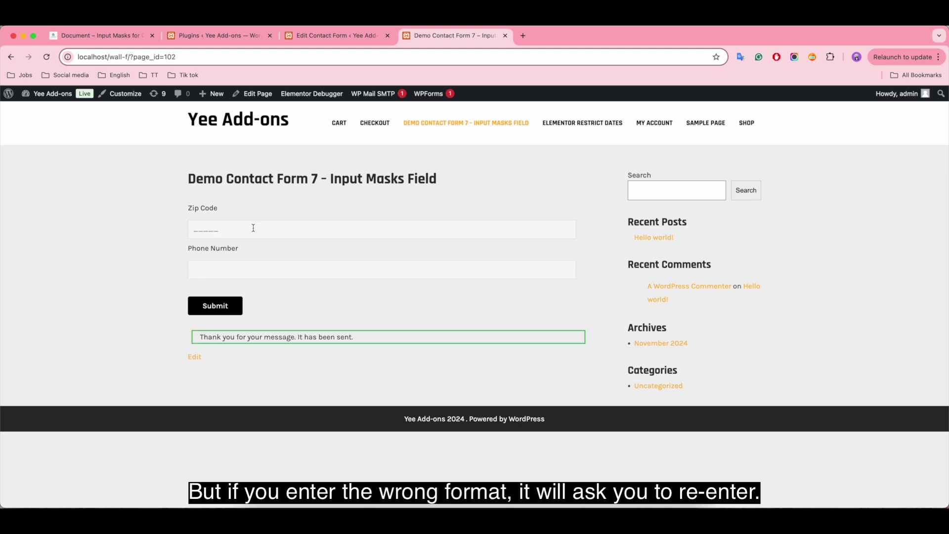
Step: Submit partial Zip Code 344 and a partial phone number to trigger required-format errors
{"action": "type", "text": "344"}
{"action": "left_click", "coordinate": [246, 266]}
{"action": "type", "text": "6 557 7___"}
{"action": "left_click", "coordinate": [234, 304]}
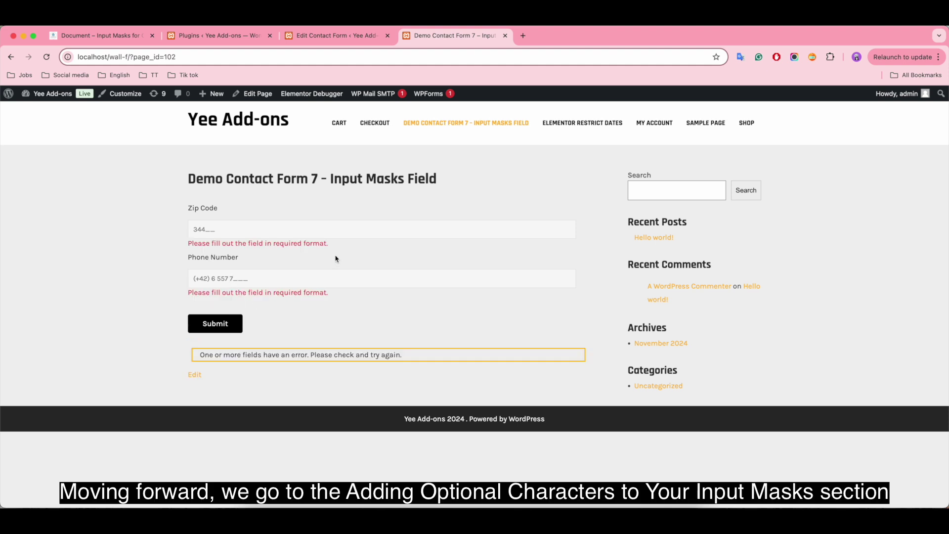
Step: Jump to section 3, Adding Optional Characters, and highlight the left_bracket/right_bracket wording
{"action": "left_click", "coordinate": [320, 36]}
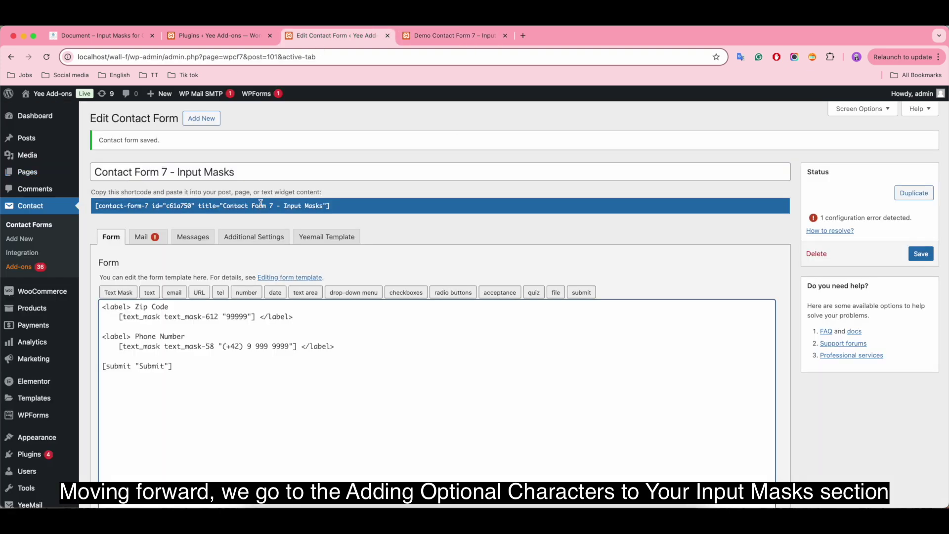
{"action": "left_click", "coordinate": [110, 36]}
{"action": "scroll", "coordinate": [266, 256], "scroll_direction": "up", "scroll_amount": 15}
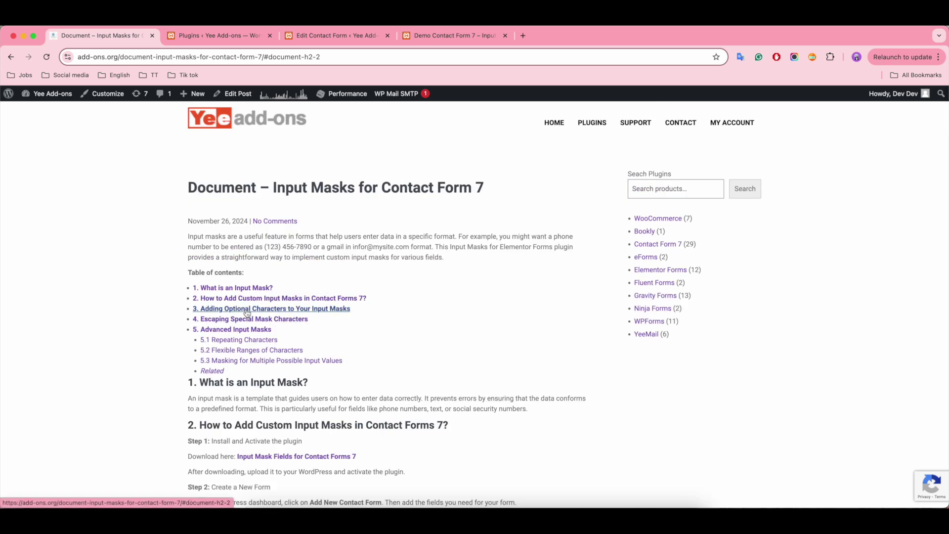
{"action": "left_click", "coordinate": [297, 310]}
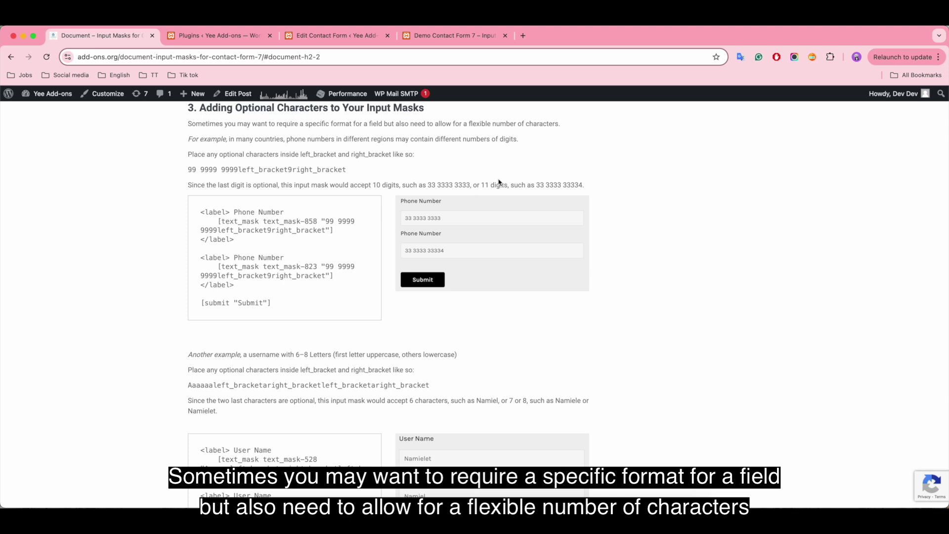
{"action": "left_click_drag", "start_coordinate": [300, 154], "coordinate": [394, 156]}
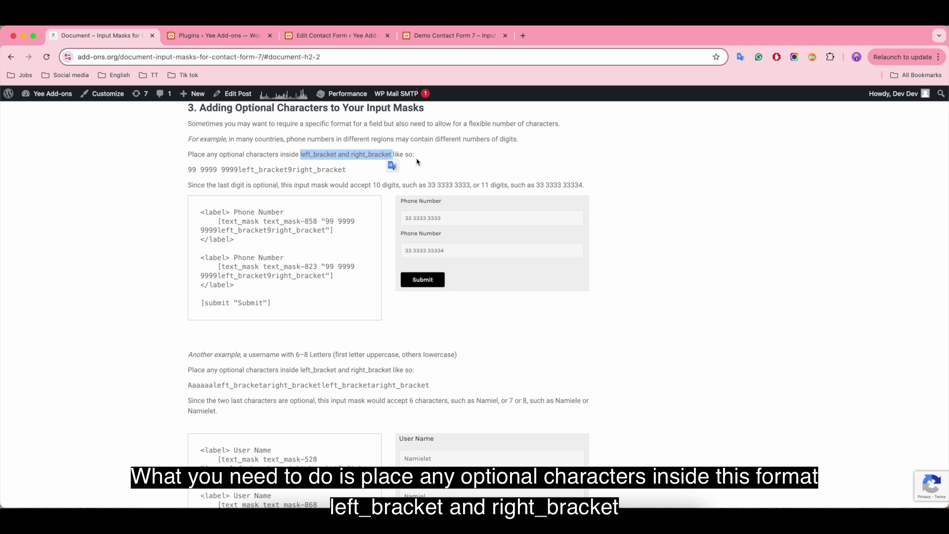
{"action": "left_click", "coordinate": [429, 162]}
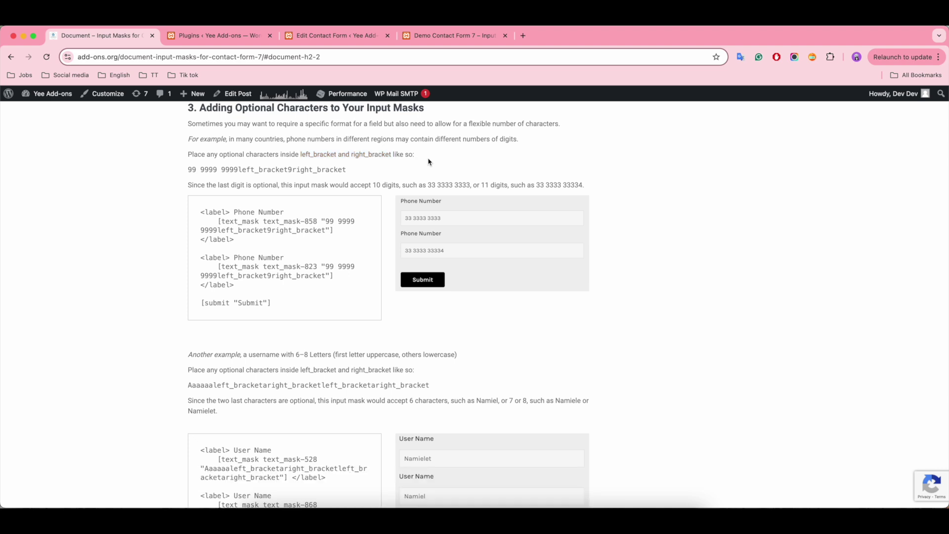
Step: Rename the Zip Code label to User Name and give it a text mask tag 'Aaaaaa[a][a]'
{"action": "left_click", "coordinate": [329, 37]}
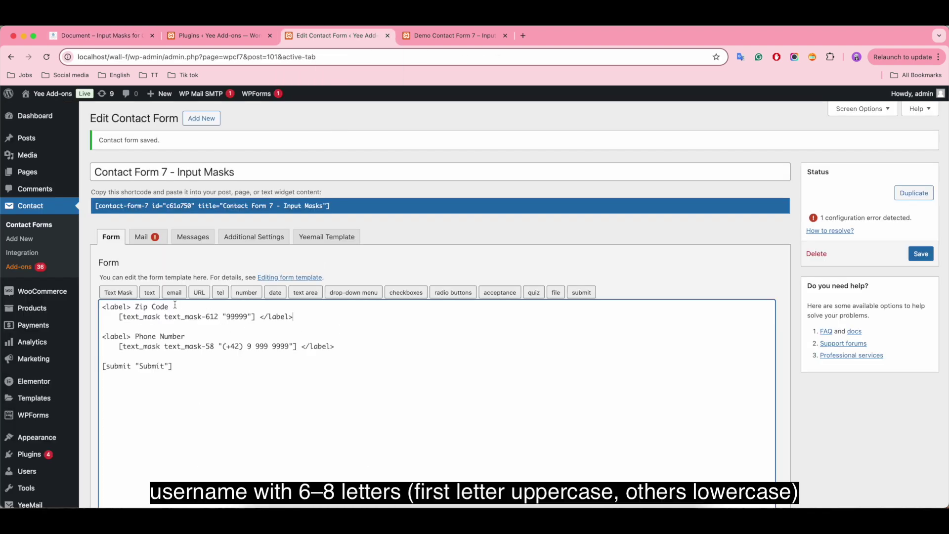
{"action": "left_click_drag", "start_coordinate": [169, 307], "coordinate": [139, 307]}
{"action": "key", "text": "BackSpace"}
{"action": "type", "text": "User Name"}
{"action": "left_click_drag", "start_coordinate": [256, 317], "coordinate": [118, 317]}
{"action": "key", "text": "BackSpace"}
{"action": "left_click", "coordinate": [118, 292]}
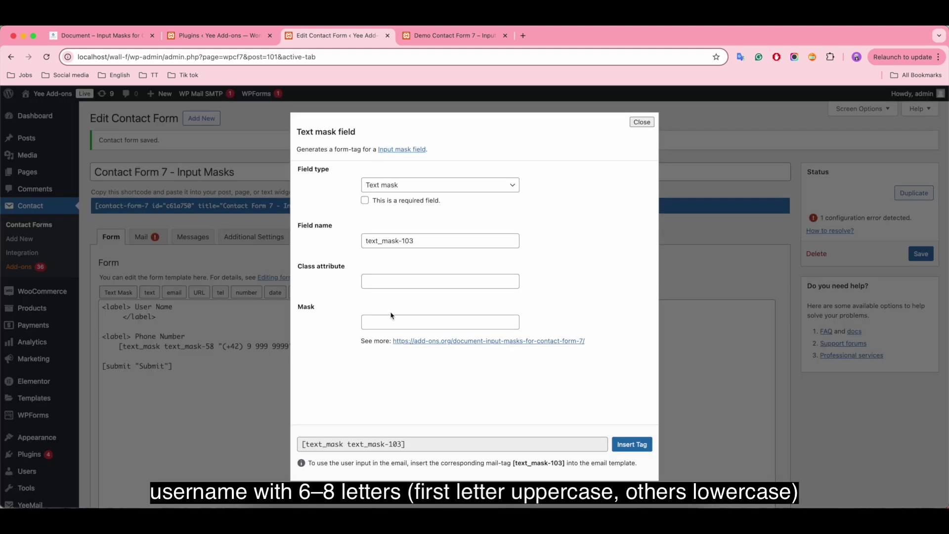
{"action": "left_click", "coordinate": [390, 317]}
{"action": "type", "text": "Aaaaa"}
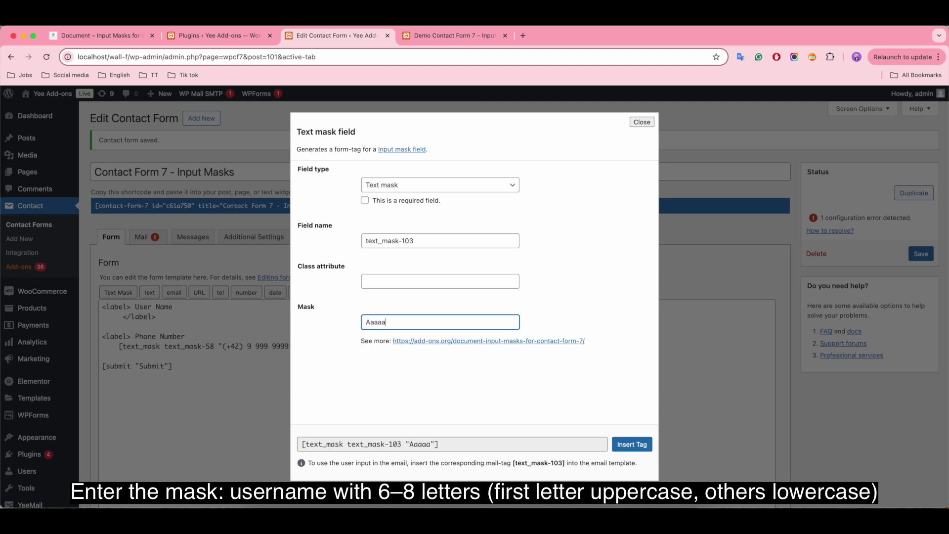
{"action": "type", "text": "aleft_bracketa"}
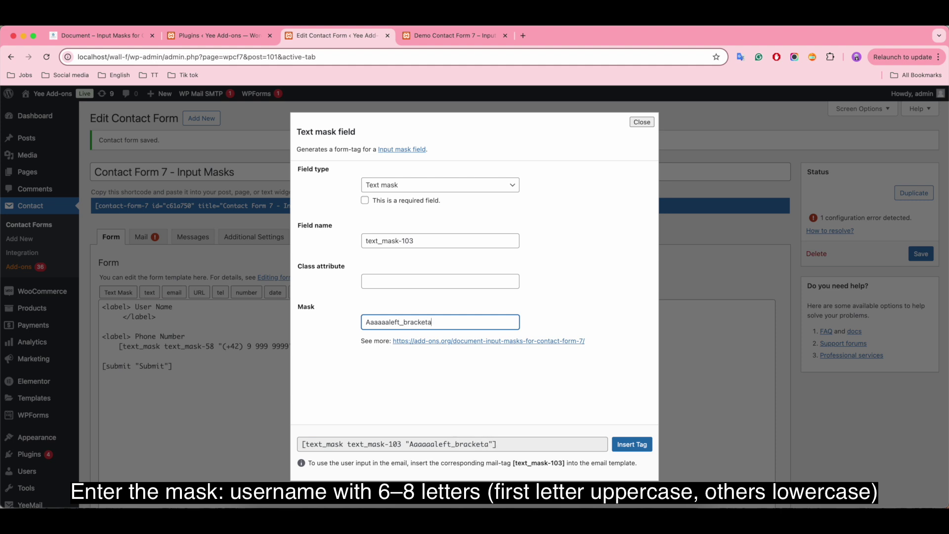
{"action": "type", "text": "right_bracket"}
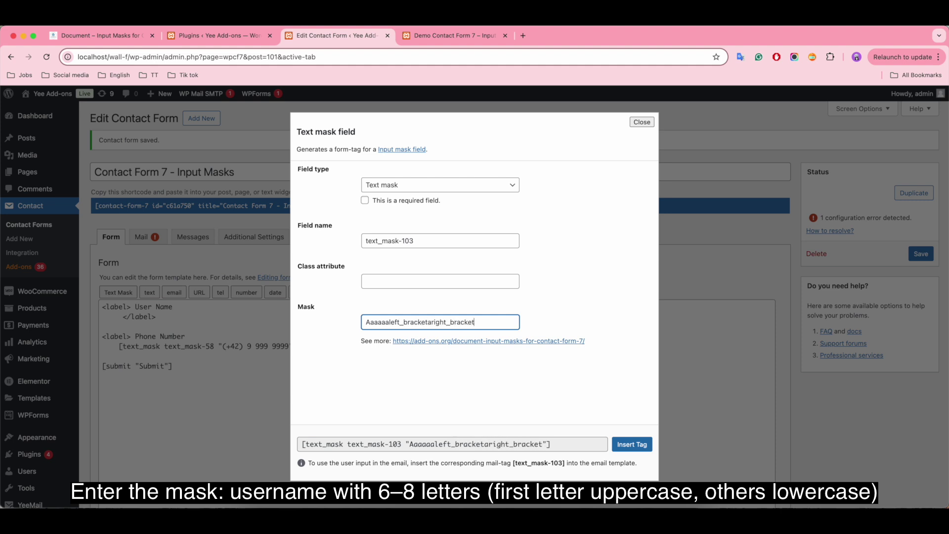
{"action": "type", "text": "left_bracketa"}
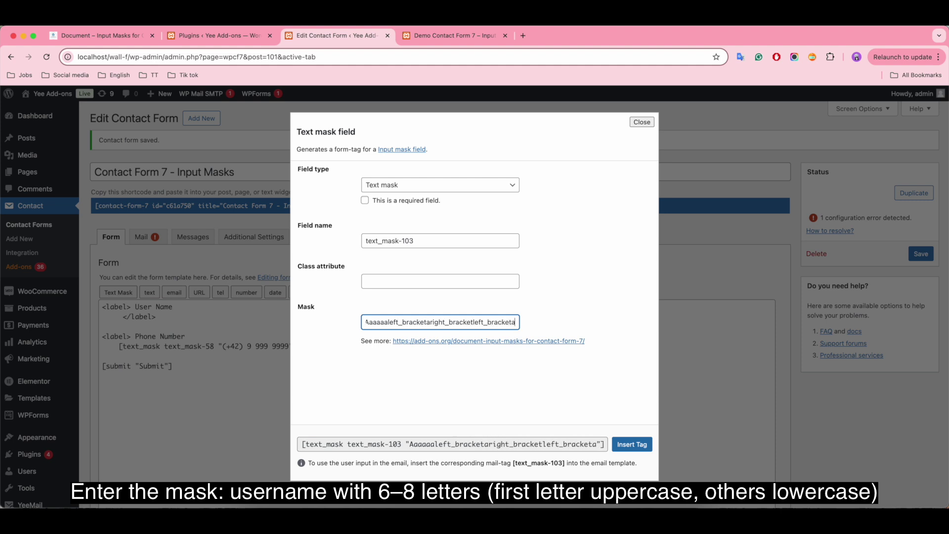
{"action": "type", "text": "right_bracket"}
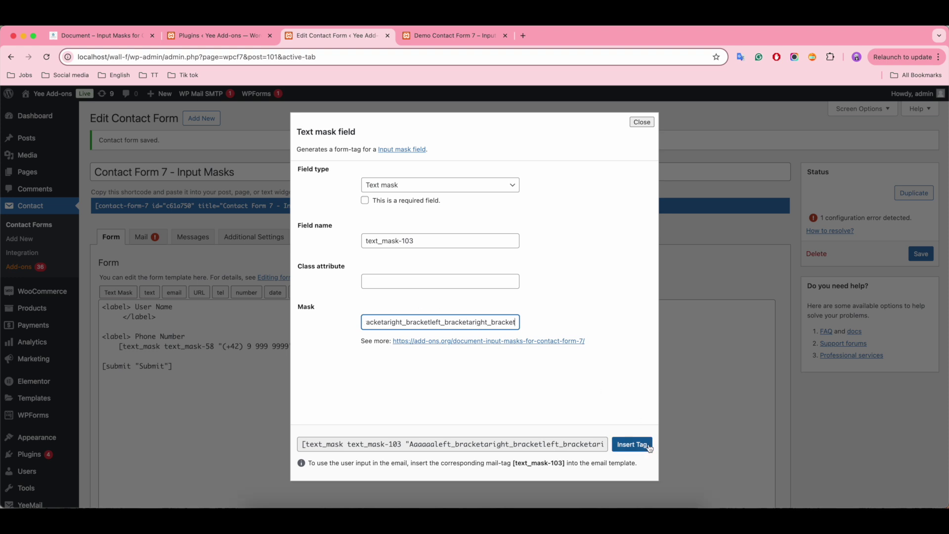
{"action": "left_click", "coordinate": [632, 444]}
Step: Delete the Phone Number field from the template and save the form
{"action": "left_click", "coordinate": [518, 319]}
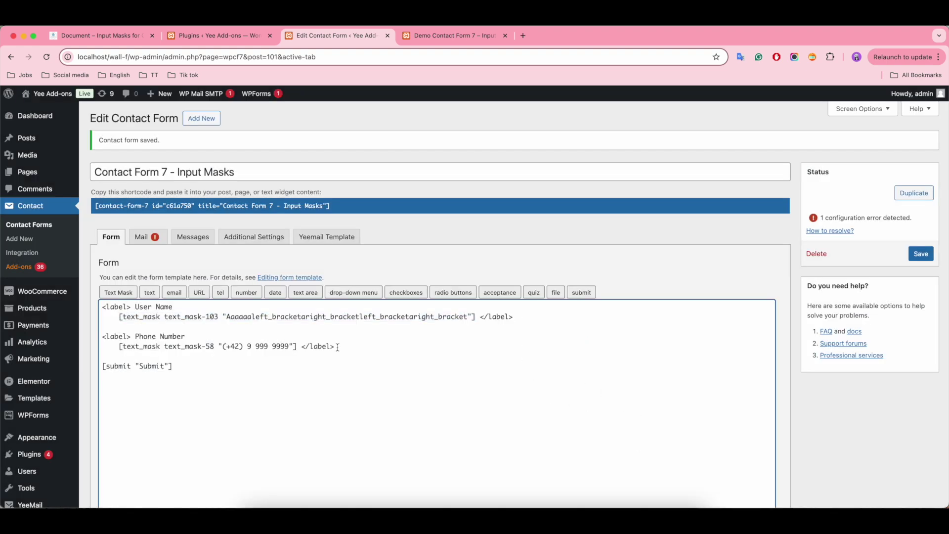
{"action": "left_click_drag", "start_coordinate": [337, 347], "coordinate": [102, 338]}
{"action": "key", "text": "BackSpace"}
{"action": "key", "text": "BackSpace"}
{"action": "key", "text": "BackSpace"}
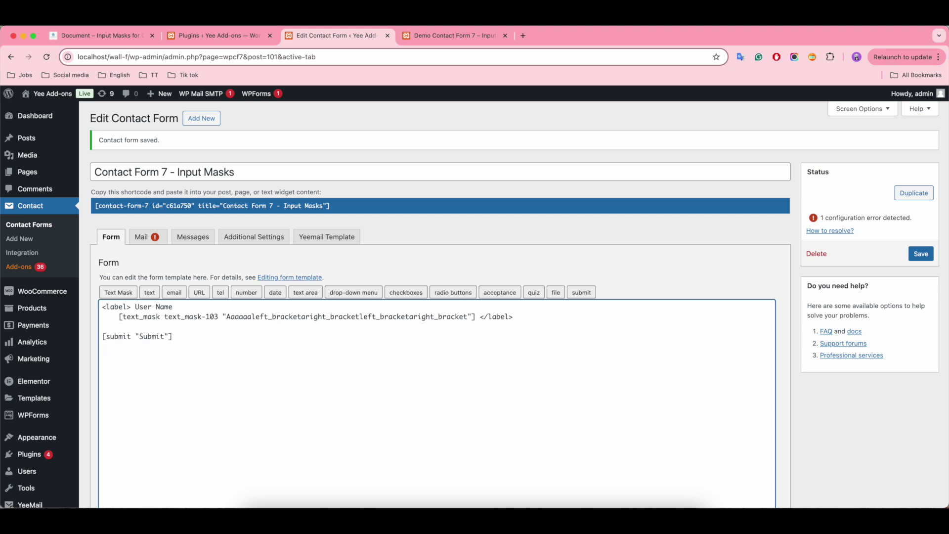
{"action": "left_click", "coordinate": [920, 254]}
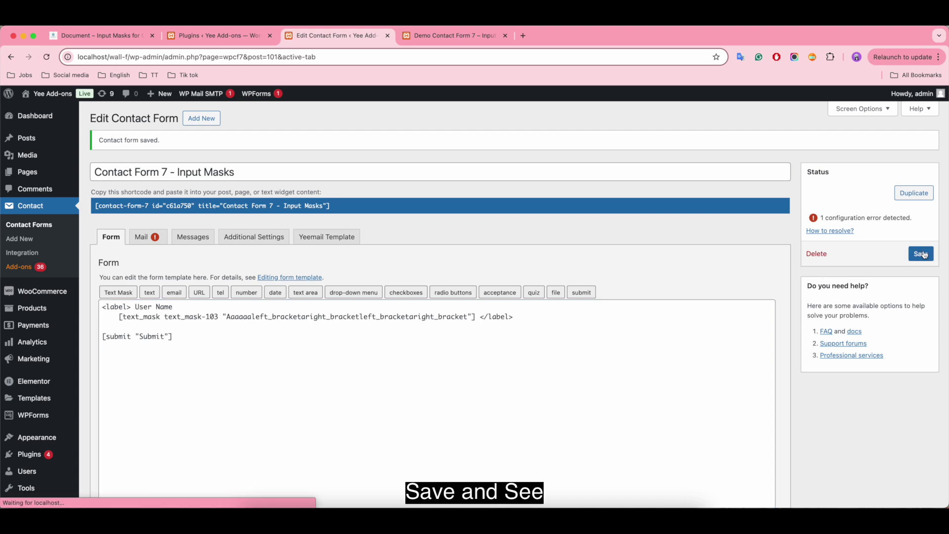
Step: Reload the demo page and submit the form empty to test the mask
{"action": "left_click", "coordinate": [451, 35]}
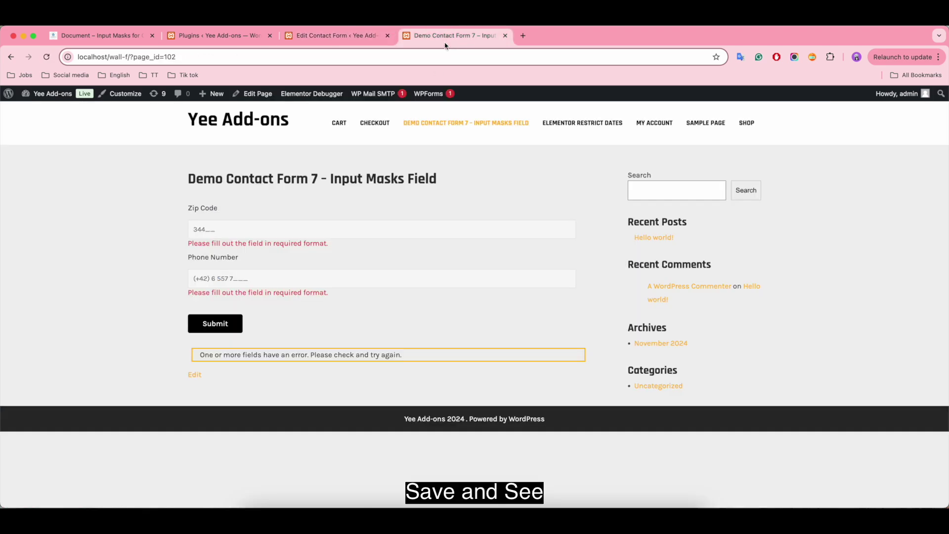
{"action": "left_click", "coordinate": [46, 57]}
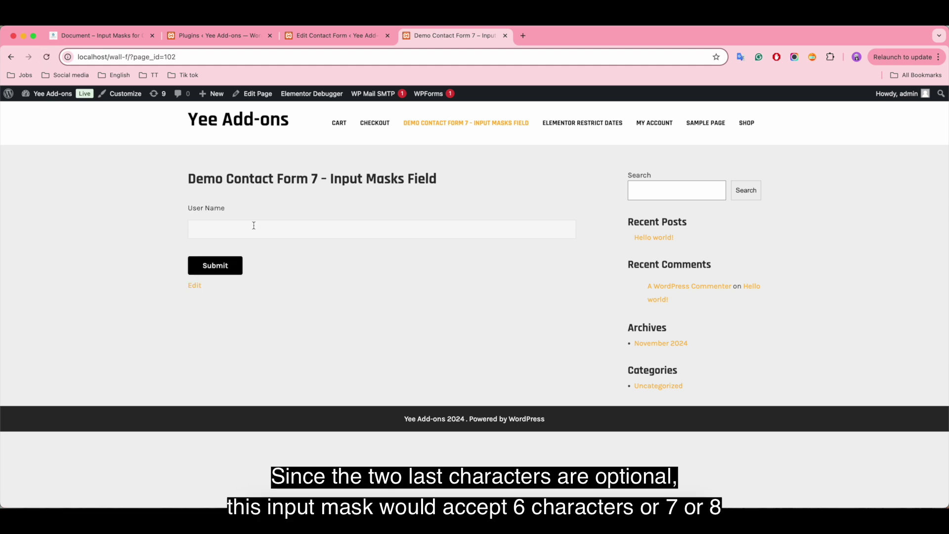
{"action": "left_click", "coordinate": [212, 269]}
Step: Submit the usernames Namiele and Namie through the masked User Name field
{"action": "left_click", "coordinate": [210, 229]}
{"action": "type", "text": "Namie"}
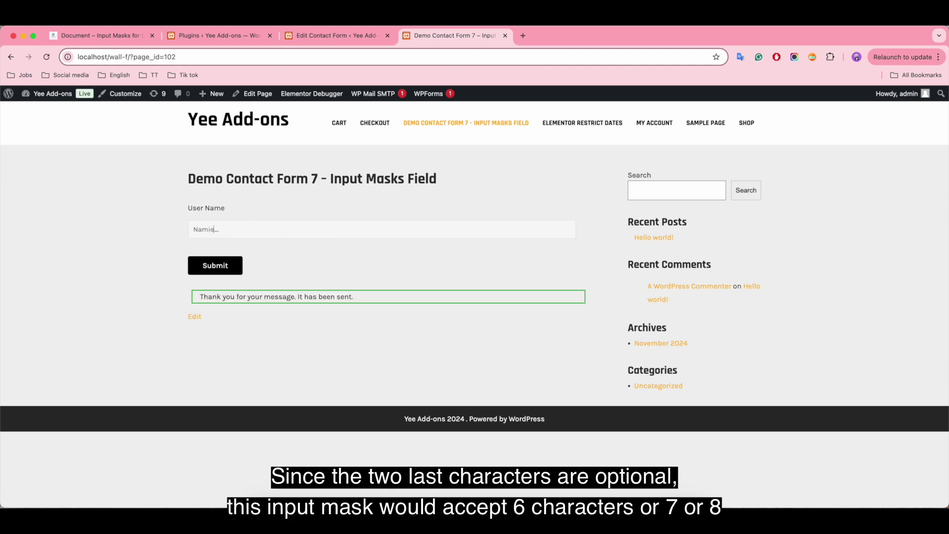
{"action": "type", "text": "le"}
{"action": "left_click", "coordinate": [217, 263]}
{"action": "left_click", "coordinate": [198, 230]}
{"action": "type", "text": "Namie"}
{"action": "left_click", "coordinate": [230, 264]}
{"action": "left_click", "coordinate": [366, 229]}
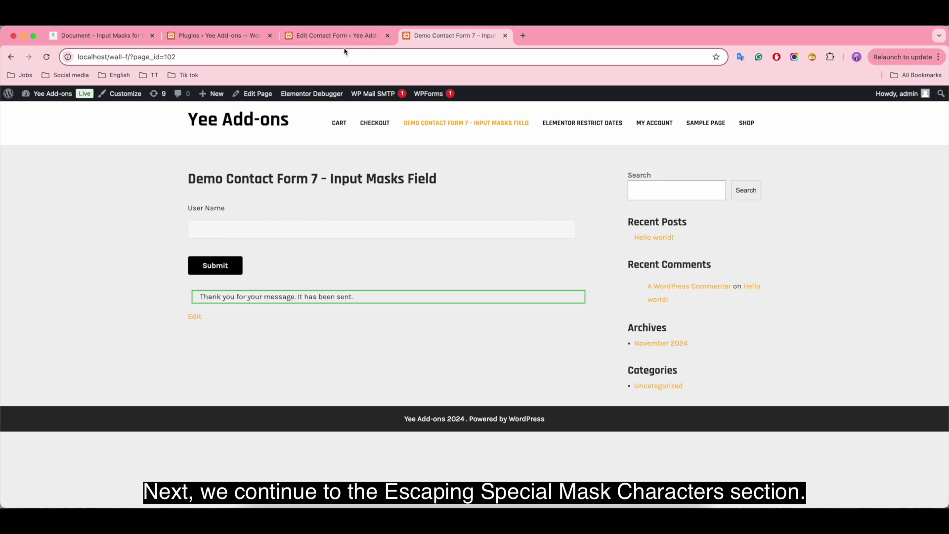
Step: Scroll the input masks documentation and highlight the list of mask character types
{"action": "left_click", "coordinate": [103, 37]}
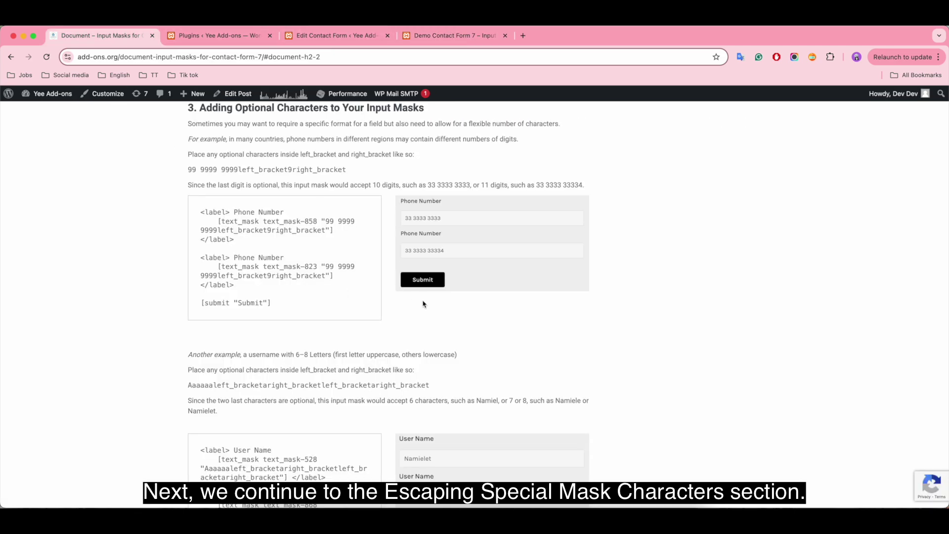
{"action": "scroll", "coordinate": [424, 304], "scroll_direction": "down", "scroll_amount": 10}
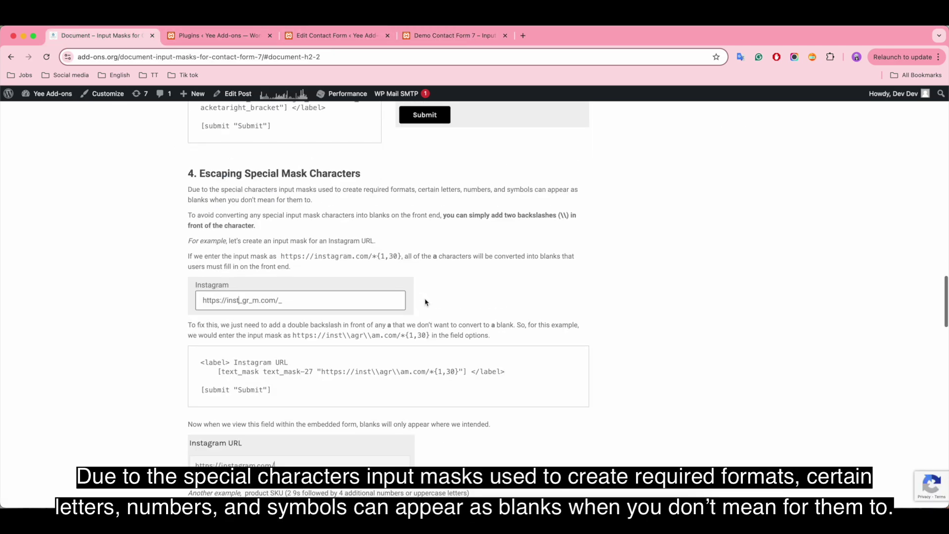
{"action": "scroll", "coordinate": [425, 302], "scroll_direction": "down", "scroll_amount": 1}
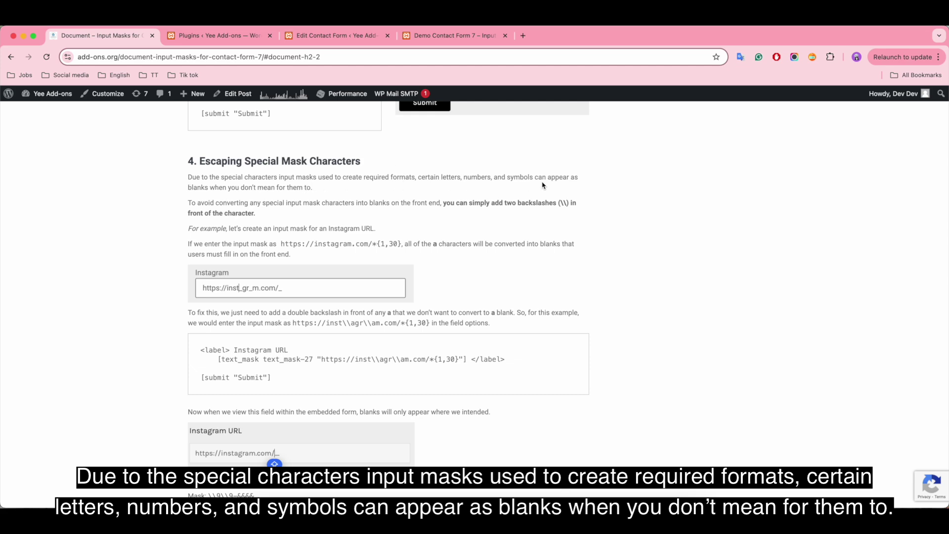
{"action": "scroll", "coordinate": [542, 186], "scroll_direction": "up", "scroll_amount": 15}
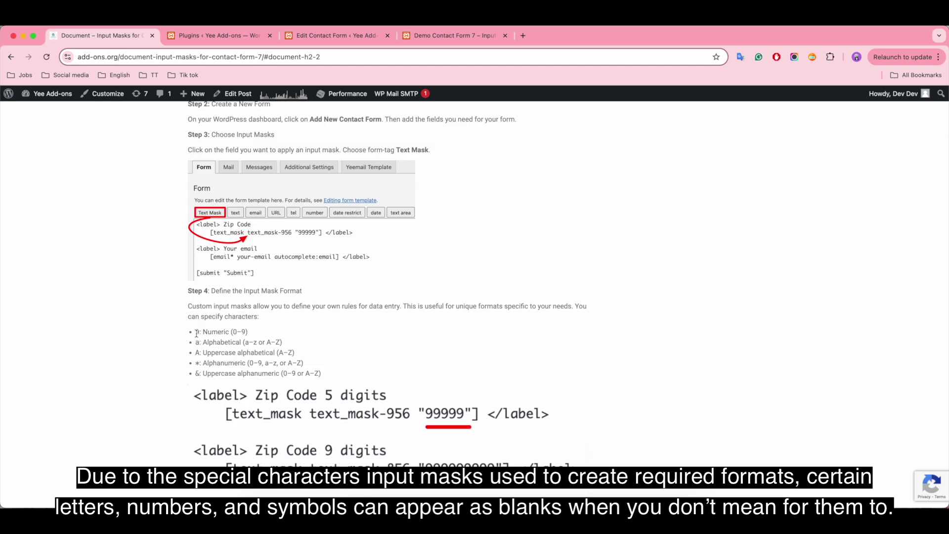
{"action": "left_click_drag", "start_coordinate": [195, 330], "coordinate": [322, 374]}
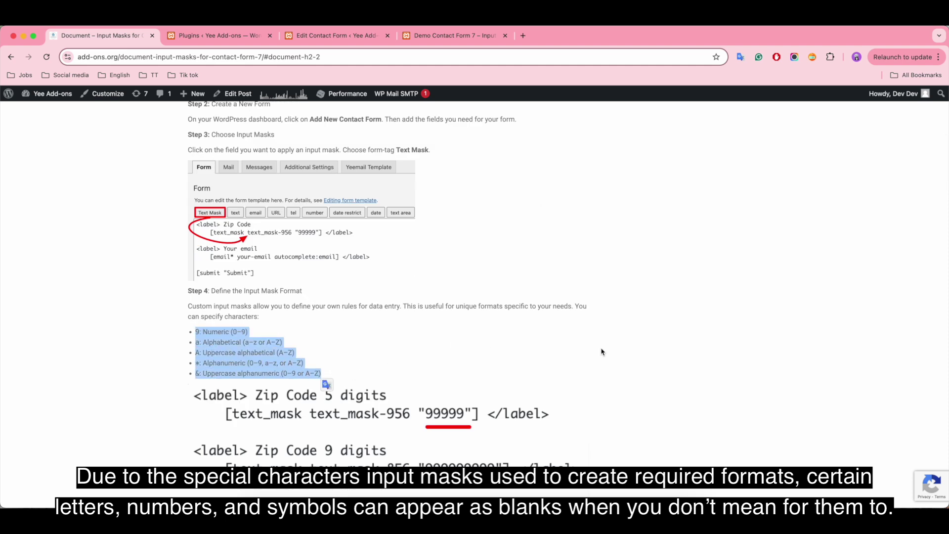
Step: Highlight the section 4 tip about adding two backslashes to escape mask characters
{"action": "scroll", "coordinate": [660, 353], "scroll_direction": "down", "scroll_amount": 20}
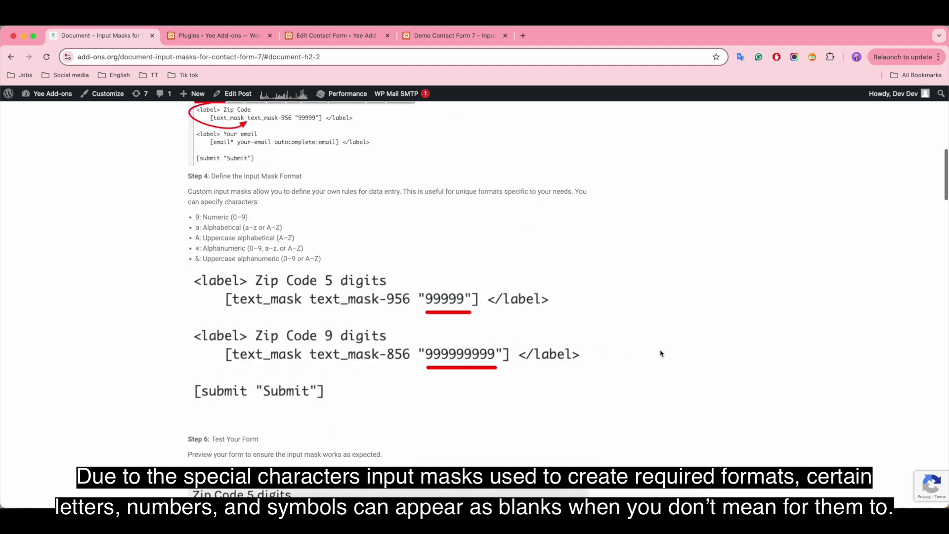
{"action": "scroll", "coordinate": [660, 352], "scroll_direction": "down", "scroll_amount": 7}
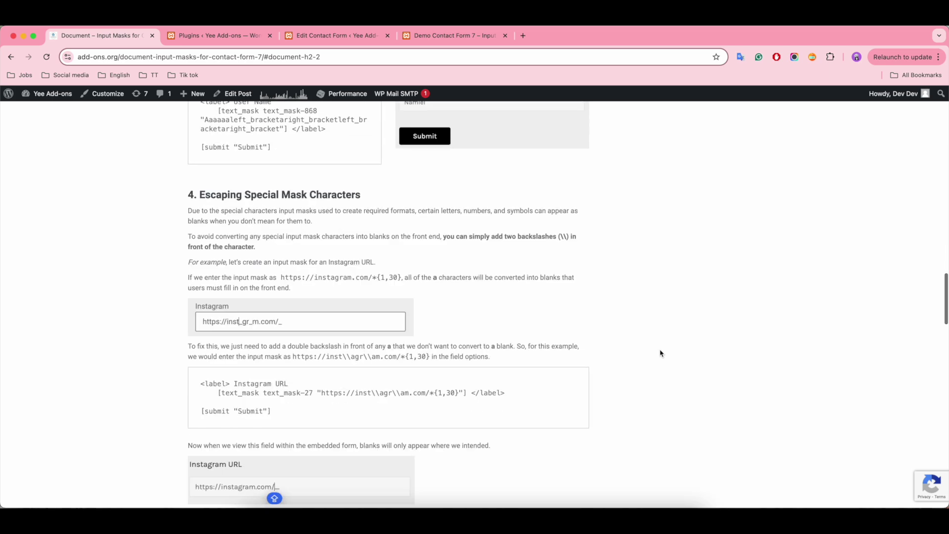
{"action": "scroll", "coordinate": [661, 354], "scroll_direction": "up", "scroll_amount": 2}
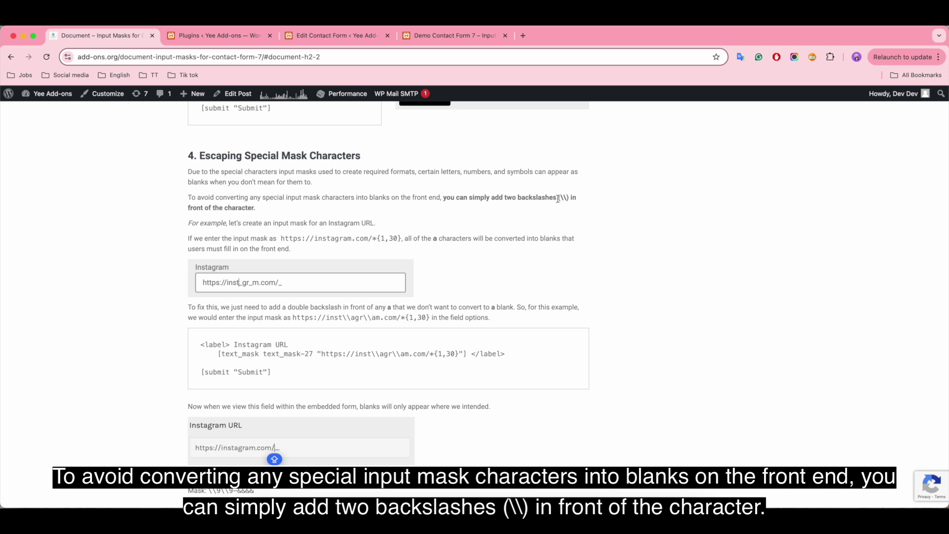
{"action": "left_click_drag", "start_coordinate": [443, 198], "coordinate": [457, 217]}
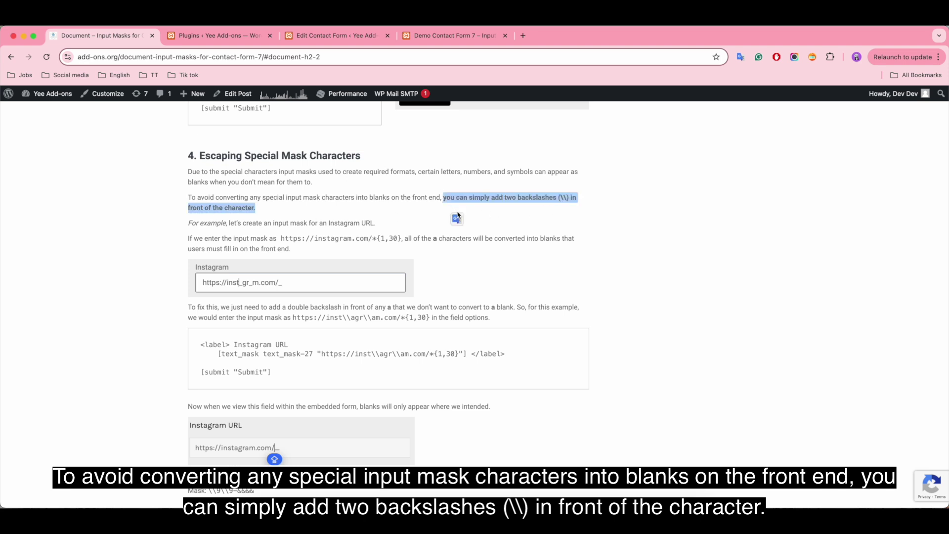
Step: Rename the User Name label to SKU and delete its old mask tag
{"action": "left_click", "coordinate": [325, 37]}
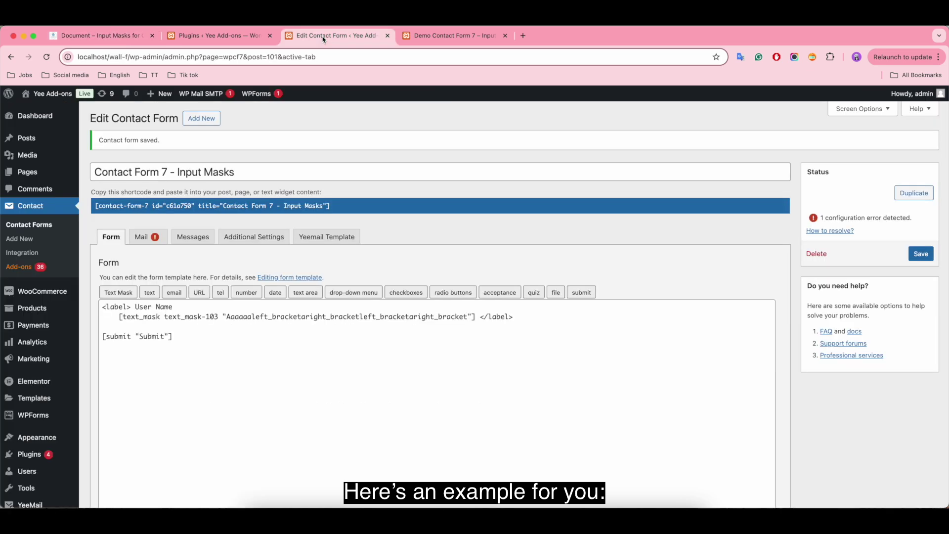
{"action": "left_click", "coordinate": [181, 313]}
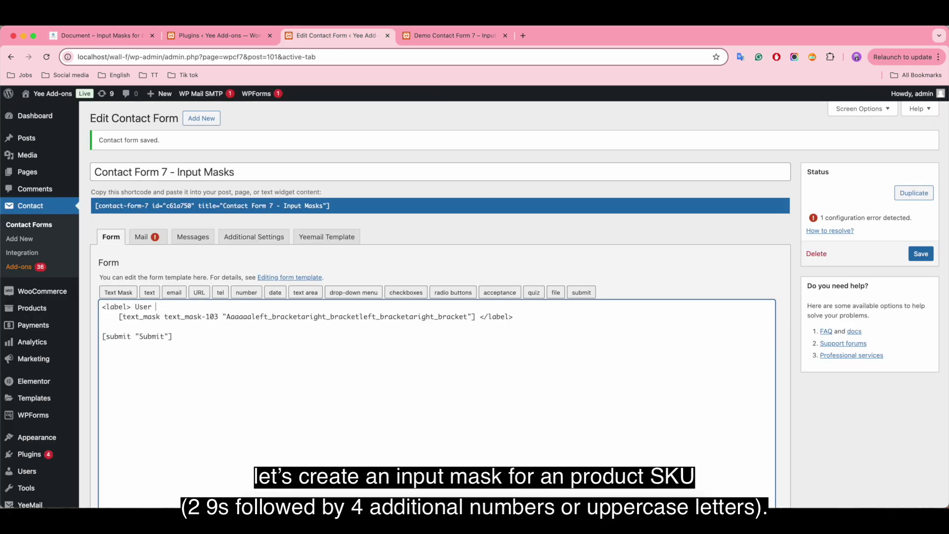
{"action": "key", "text": "BackSpace"}
{"action": "key", "text": "BackSpace"}
{"action": "key", "text": "BackSpace"}
{"action": "type", "text": "SKU"}
{"action": "left_click_drag", "start_coordinate": [475, 320], "coordinate": [121, 324]}
{"action": "key", "text": "BackSpace"}
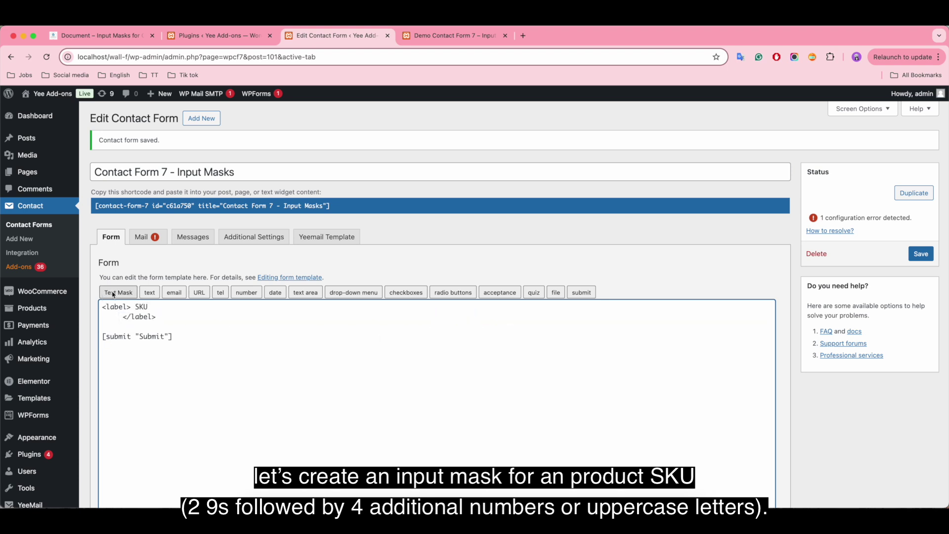
Step: Insert a text mask tag with mask 99-&&&& under SKU and save the form
{"action": "left_click", "coordinate": [117, 295]}
{"action": "left_click", "coordinate": [365, 322]}
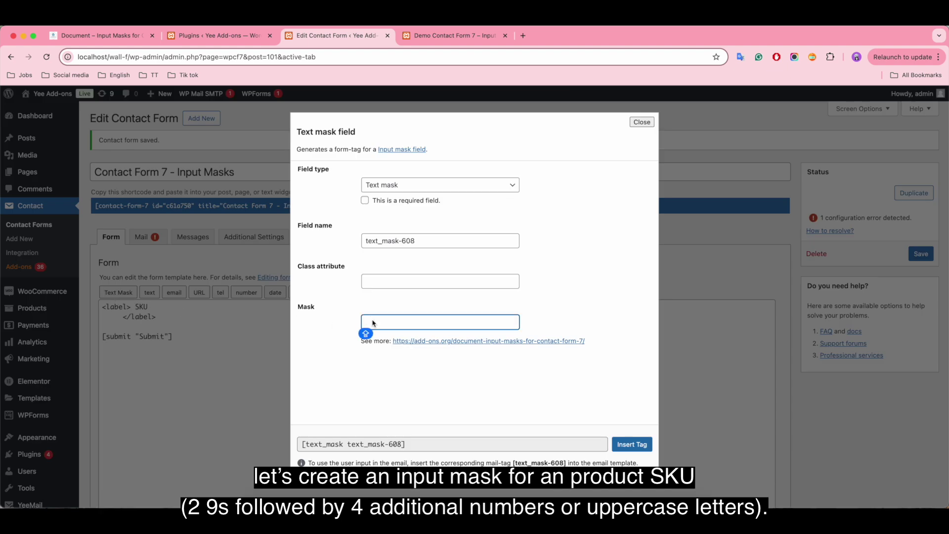
{"action": "type", "text": "99"}
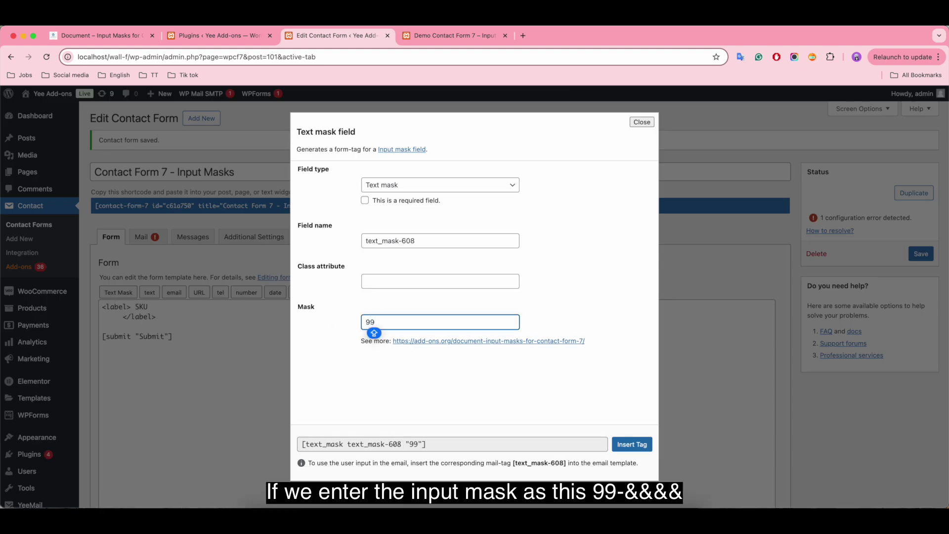
{"action": "type", "text": "-&&&&"}
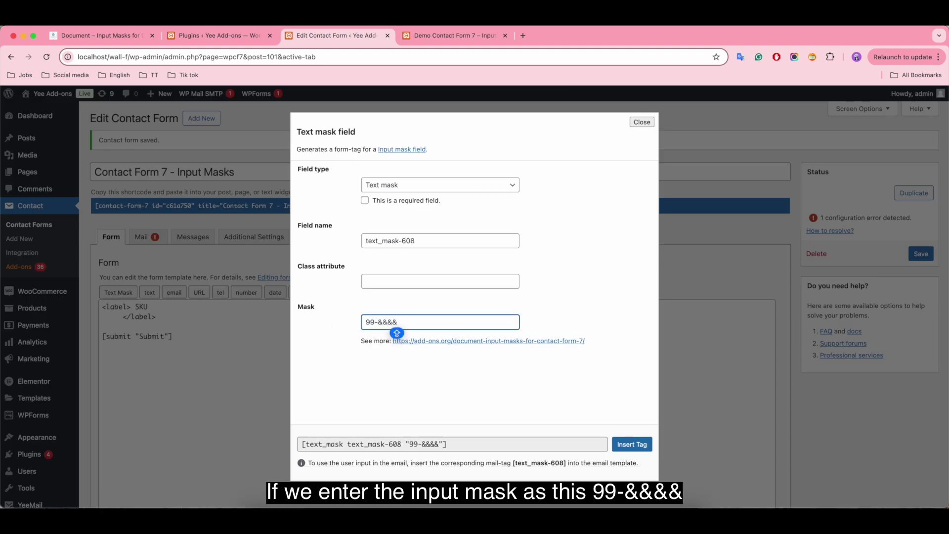
{"action": "left_click", "coordinate": [633, 444]}
{"action": "left_click", "coordinate": [921, 254]}
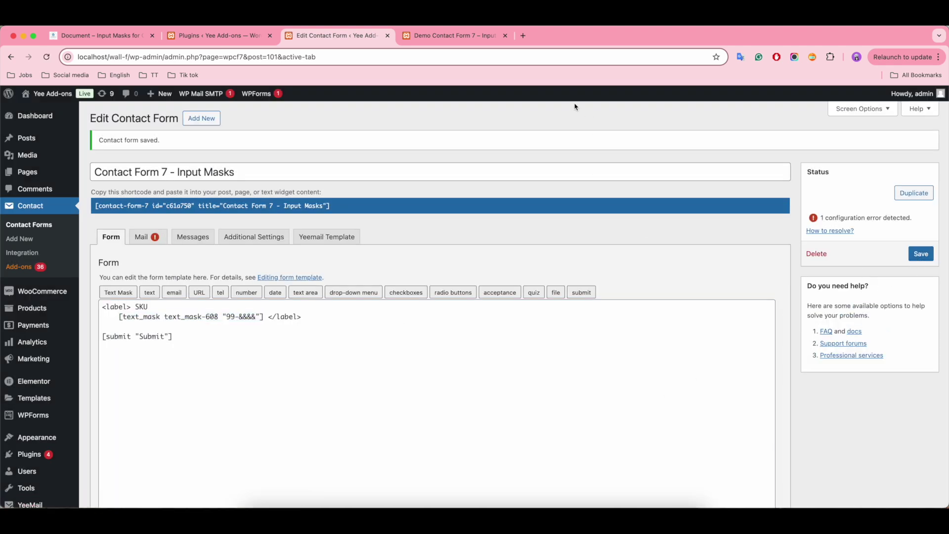
Step: Reload the demo page and focus the SKU field, revealing its __-____ placeholder
{"action": "left_click", "coordinate": [428, 37]}
{"action": "left_click", "coordinate": [46, 58]}
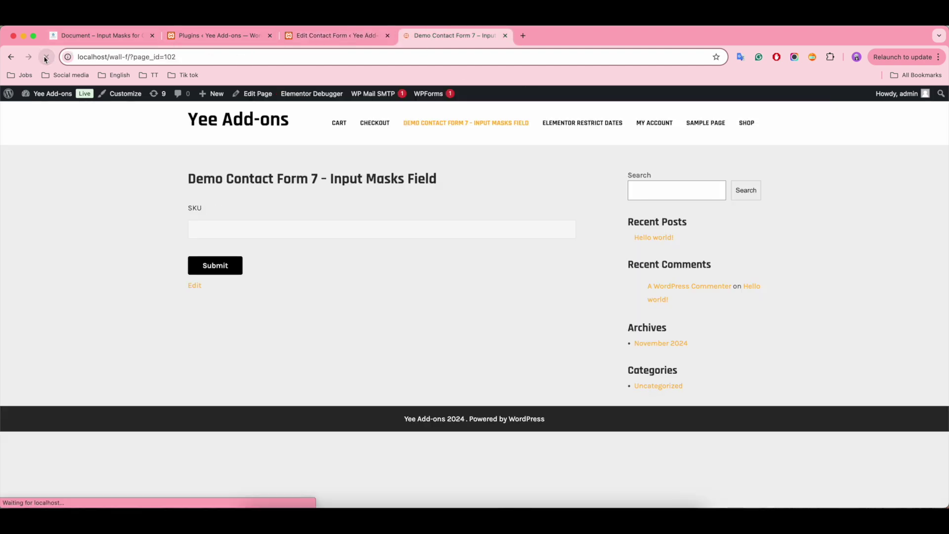
{"action": "left_click", "coordinate": [255, 236]}
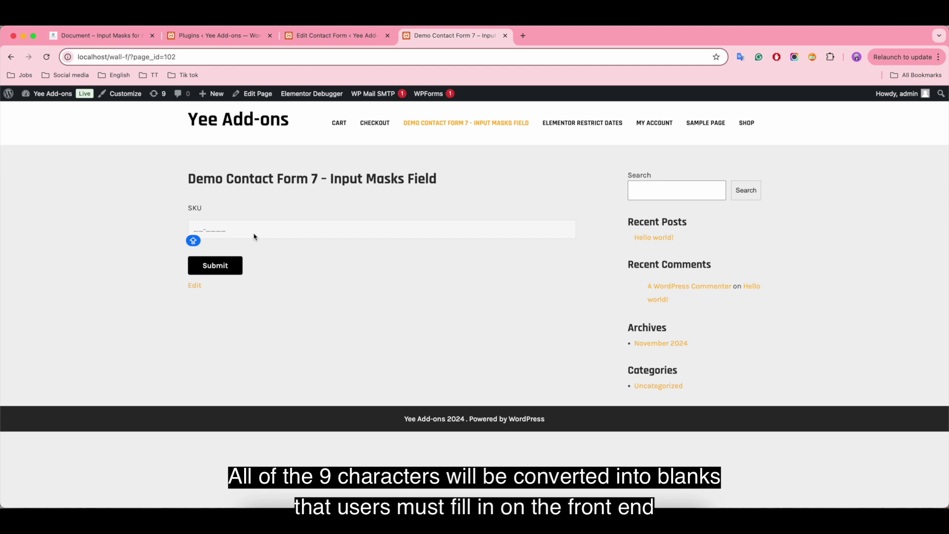
Step: Escape both 9s in the SKU mask so it reads \\9\\9-&&&&, then save
{"action": "left_click", "coordinate": [366, 45]}
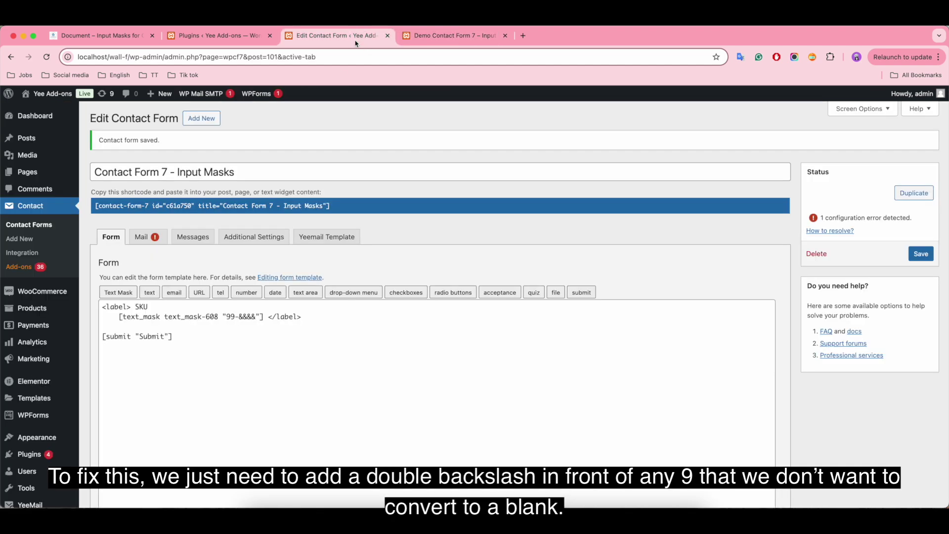
{"action": "left_click", "coordinate": [226, 317]}
{"action": "type", "text": "\\\\"}
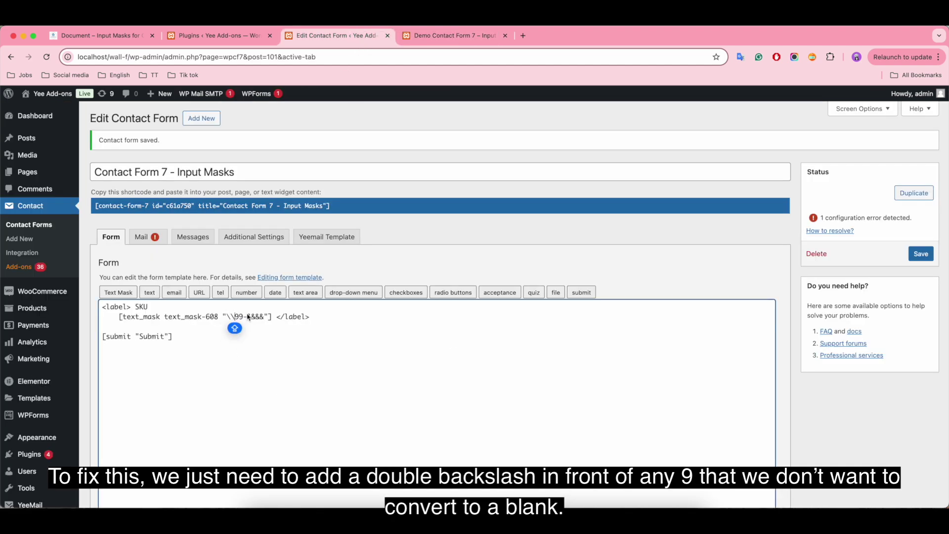
{"action": "left_click", "coordinate": [239, 317]}
{"action": "type", "text": "\\\\"}
{"action": "key", "text": "Caps_Lock"}
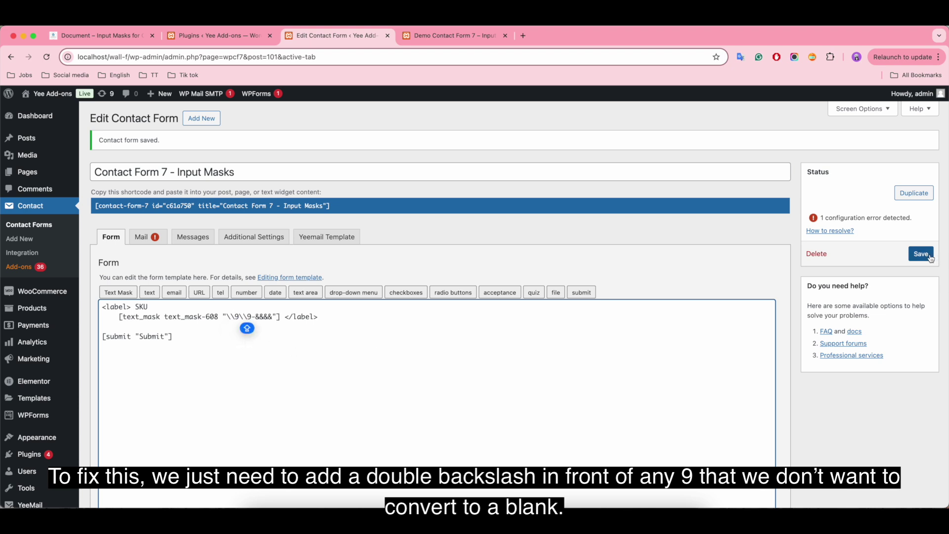
{"action": "left_click", "coordinate": [930, 258]}
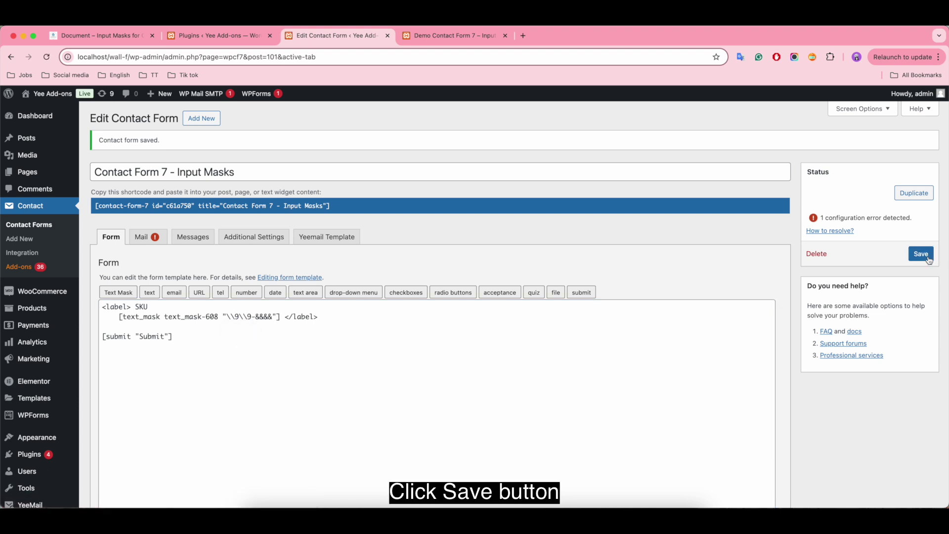
Step: Reload the demo page, type F4 after the fixed 99- SKU prefix, then clear it
{"action": "left_click", "coordinate": [443, 41]}
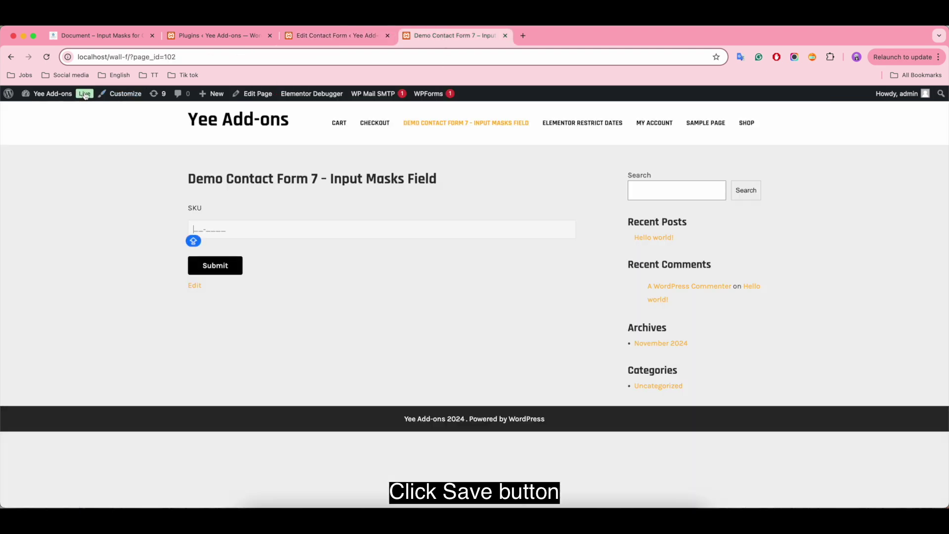
{"action": "left_click", "coordinate": [47, 57]}
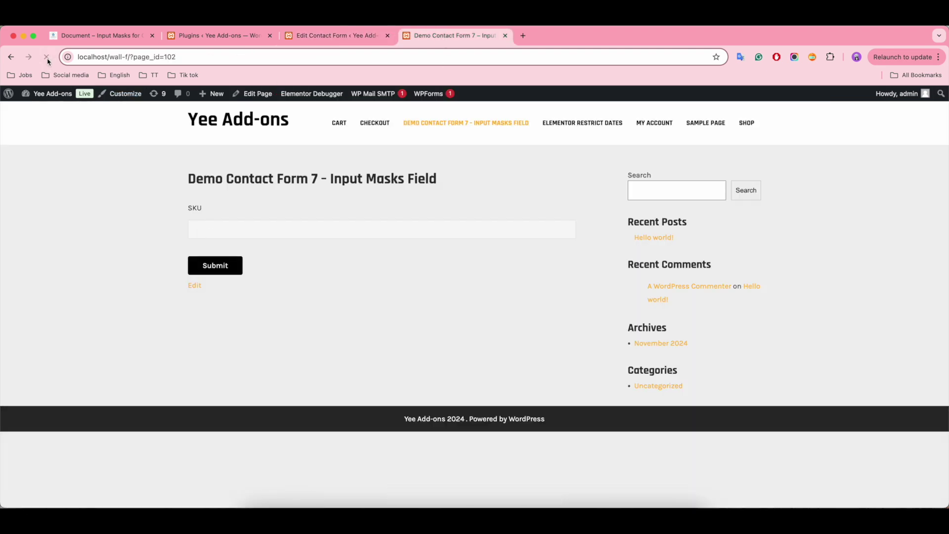
{"action": "mouse_move", "coordinate": [212, 225]}
{"action": "left_click", "coordinate": [243, 232]}
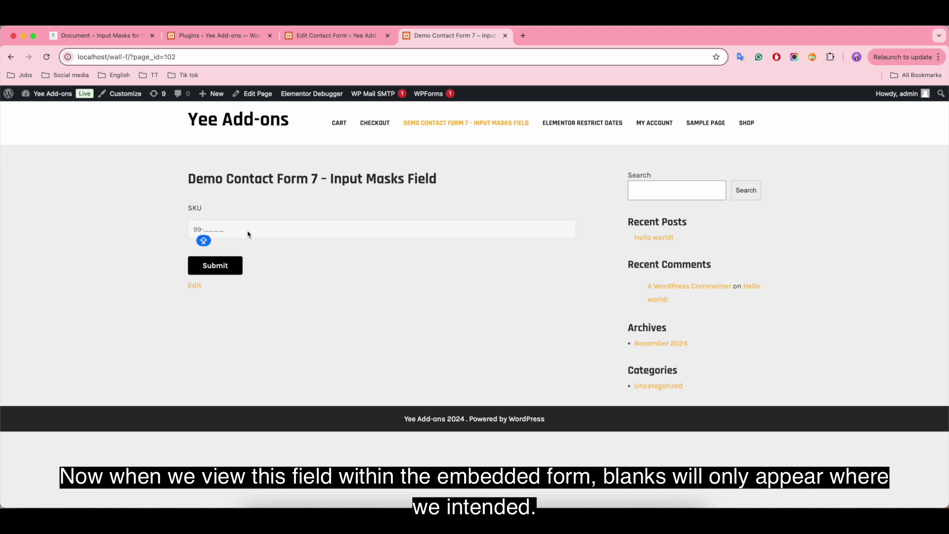
{"action": "type", "text": "F455"}
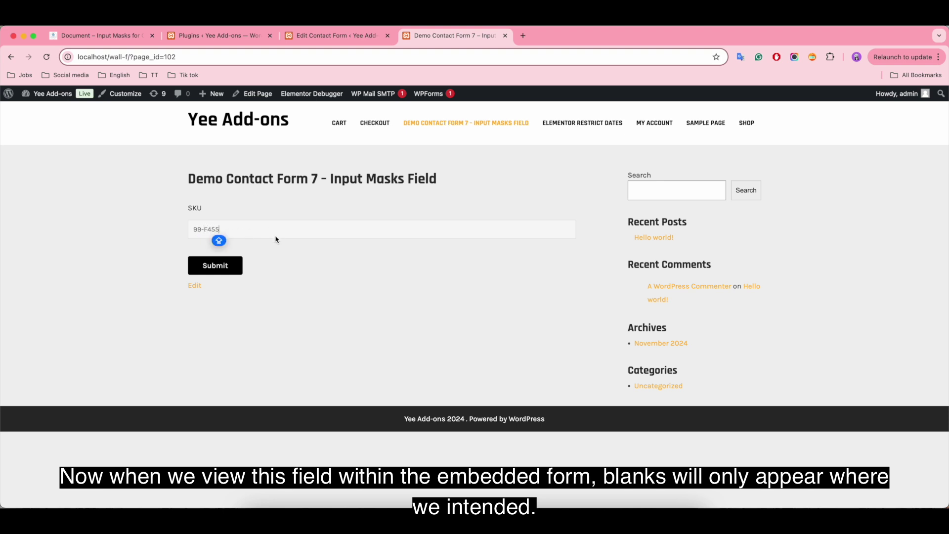
{"action": "key", "text": "BackSpace"}
{"action": "key", "text": "BackSpace"}
{"action": "key", "text": "BackSpace"}
{"action": "key", "text": "BackSpace"}
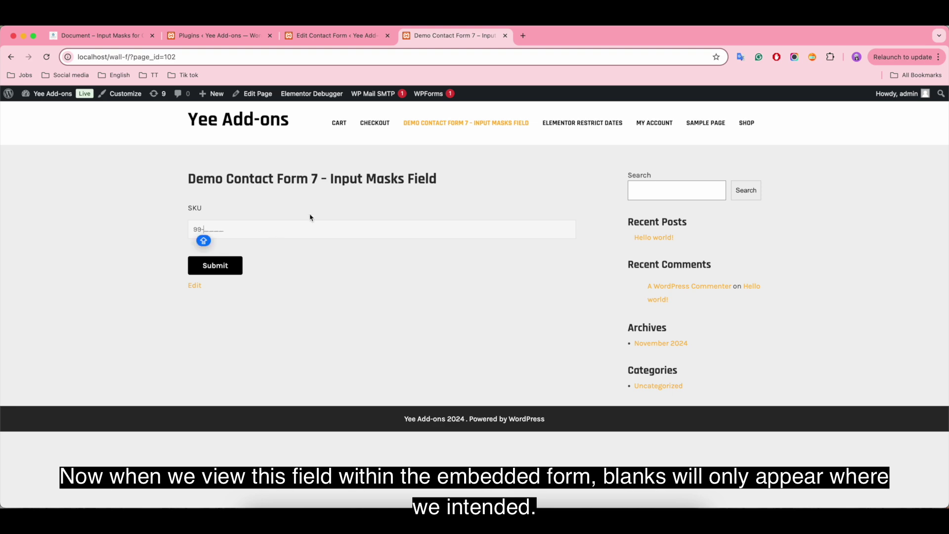
Step: Scroll the input masks documentation to 5.1 Repeating Characters and its &{12} example
{"action": "left_click", "coordinate": [120, 41]}
{"action": "scroll", "coordinate": [411, 318], "scroll_direction": "down", "scroll_amount": 10}
{"action": "scroll", "coordinate": [412, 318], "scroll_direction": "down", "scroll_amount": 4}
{"action": "scroll", "coordinate": [412, 318], "scroll_direction": "down", "scroll_amount": 1}
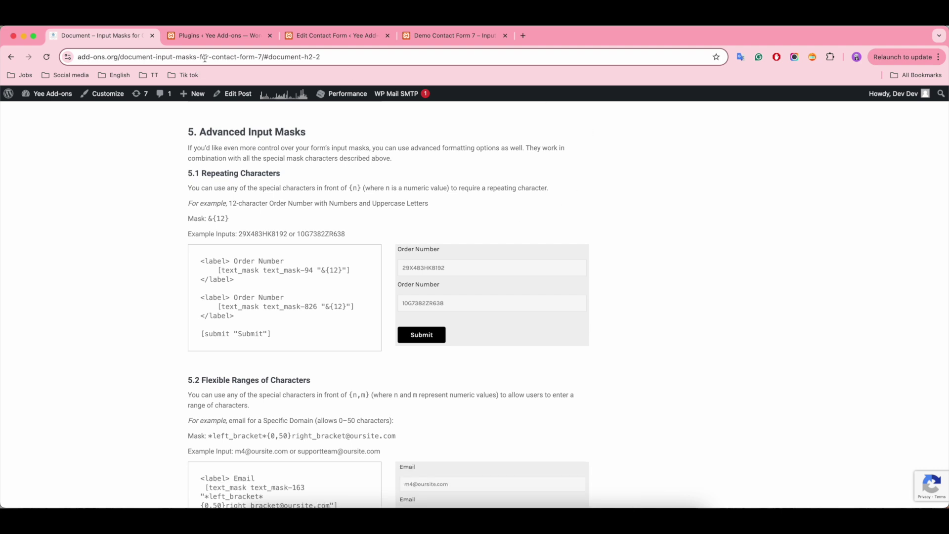
Step: Rename the SKU label to Order Number and delete its old mask tag
{"action": "left_click", "coordinate": [310, 38]}
{"action": "left_click", "coordinate": [155, 310]}
{"action": "key", "text": "BackSpace"}
{"action": "key", "text": "BackSpace"}
{"action": "key", "text": "BackSpace"}
{"action": "type", "text": "Order Number"}
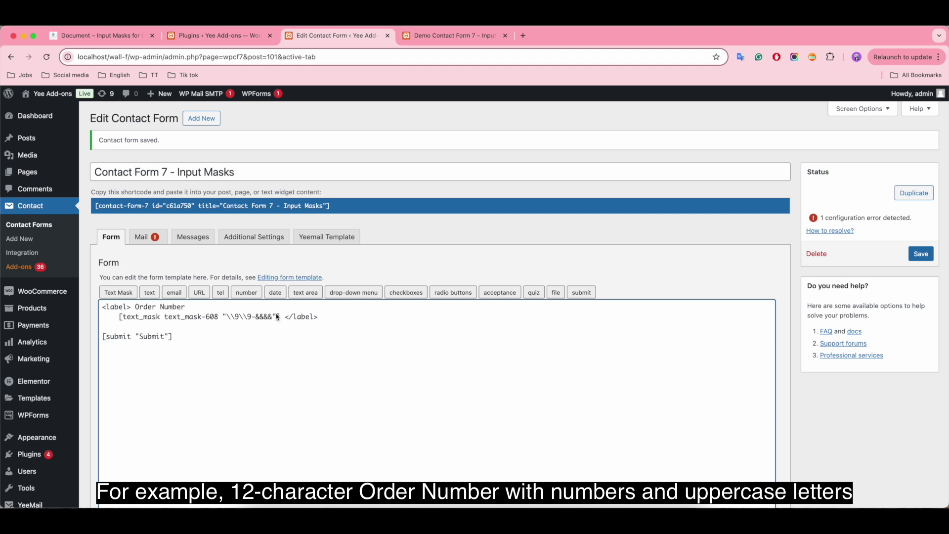
{"action": "left_click_drag", "start_coordinate": [280, 316], "coordinate": [121, 323]}
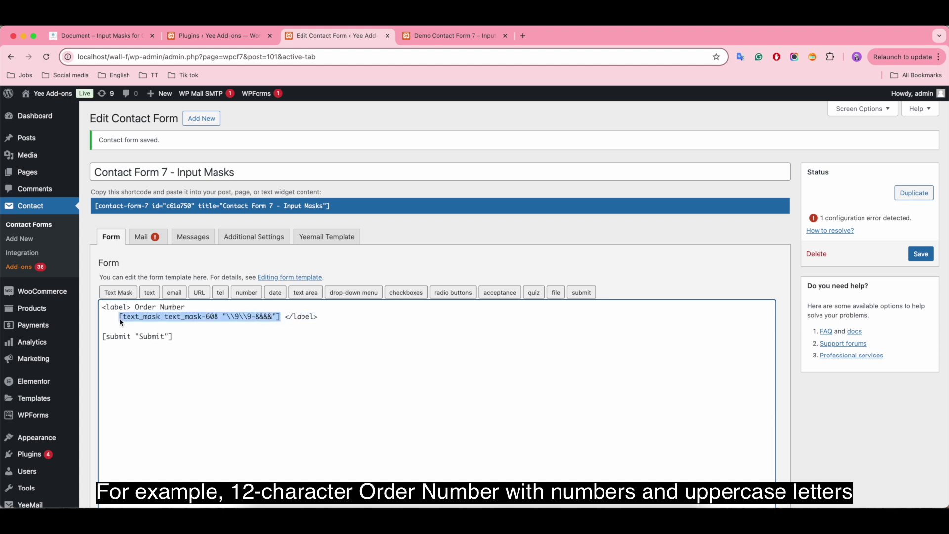
{"action": "key", "text": "BackSpace"}
Step: Insert a text mask tag with mask &{12} and save the form
{"action": "left_click", "coordinate": [118, 292]}
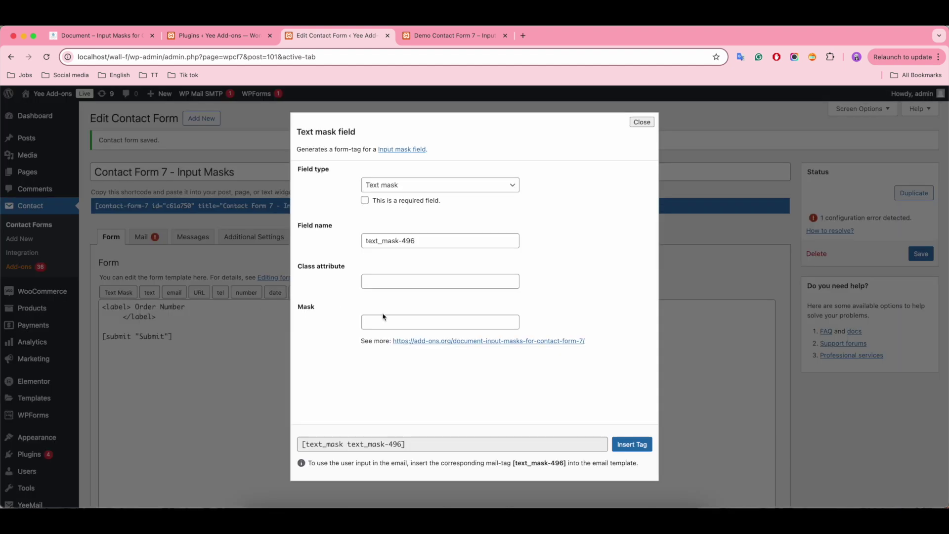
{"action": "left_click", "coordinate": [396, 321]}
{"action": "type", "text": "&{12}"}
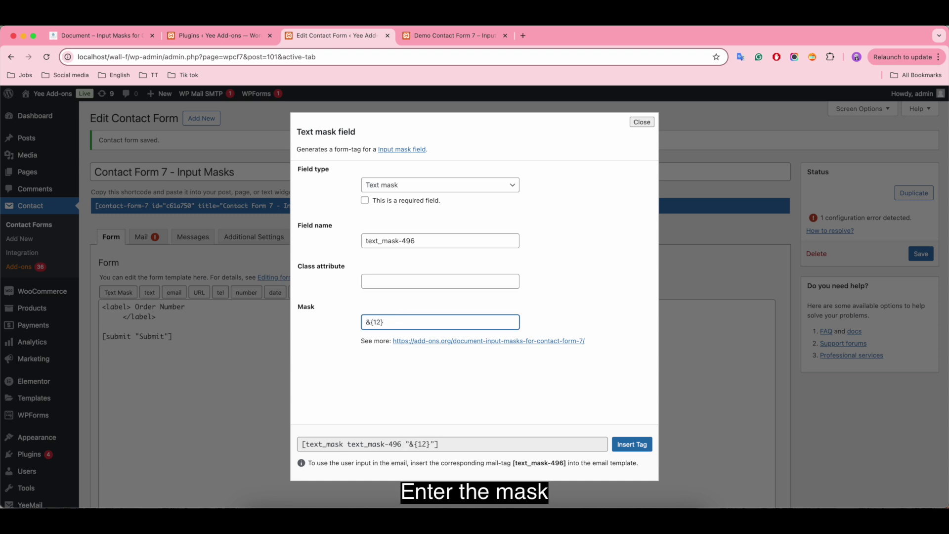
{"action": "left_click", "coordinate": [632, 444]}
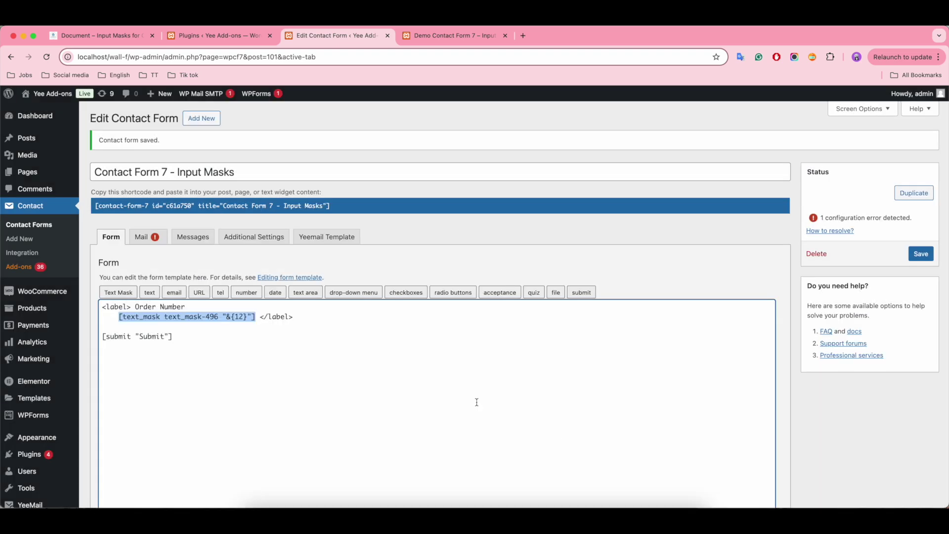
{"action": "left_click", "coordinate": [920, 253]}
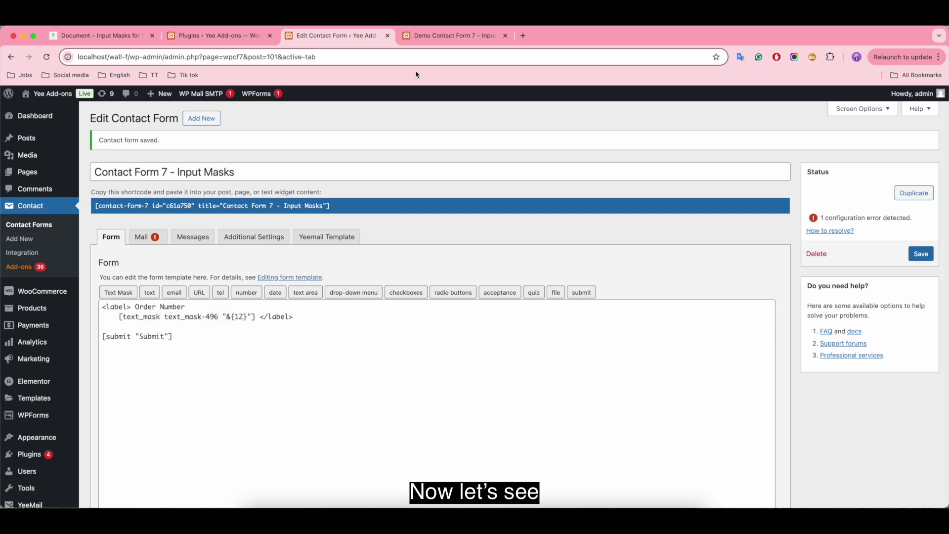
Step: Reload the demo page and submit a 12-character order number through the masked field
{"action": "left_click", "coordinate": [432, 37]}
{"action": "left_click", "coordinate": [47, 57]}
{"action": "left_click", "coordinate": [265, 234]}
{"action": "type", "text": "7JDHFJD84590"}
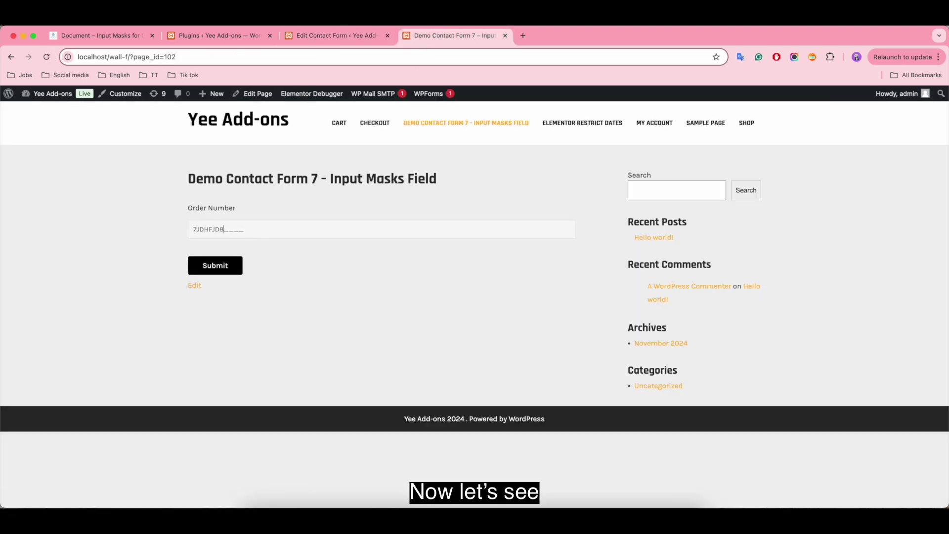
{"action": "left_click", "coordinate": [210, 269]}
{"action": "left_click", "coordinate": [114, 36]}
{"action": "scroll", "coordinate": [377, 336], "scroll_direction": "down", "scroll_amount": 5}
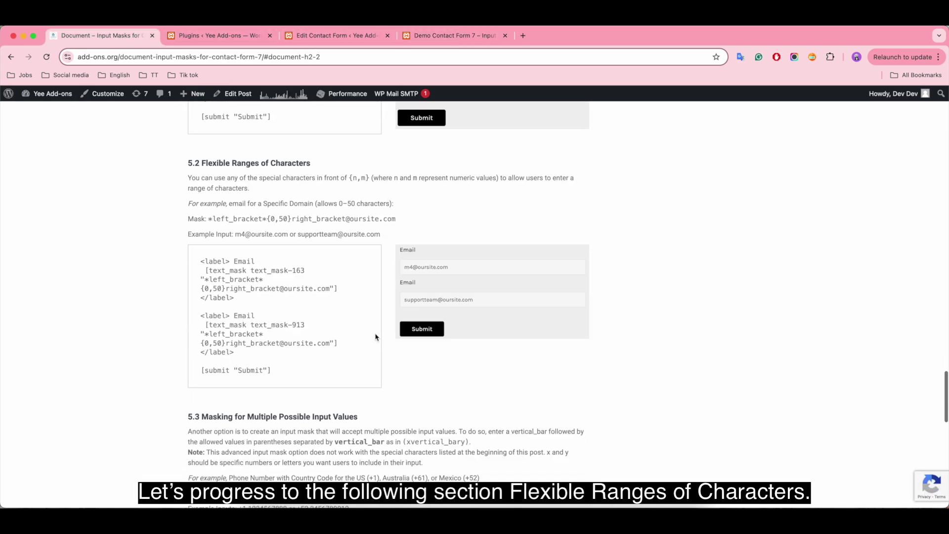
{"action": "scroll", "coordinate": [352, 190], "scroll_direction": "down", "scroll_amount": 1}
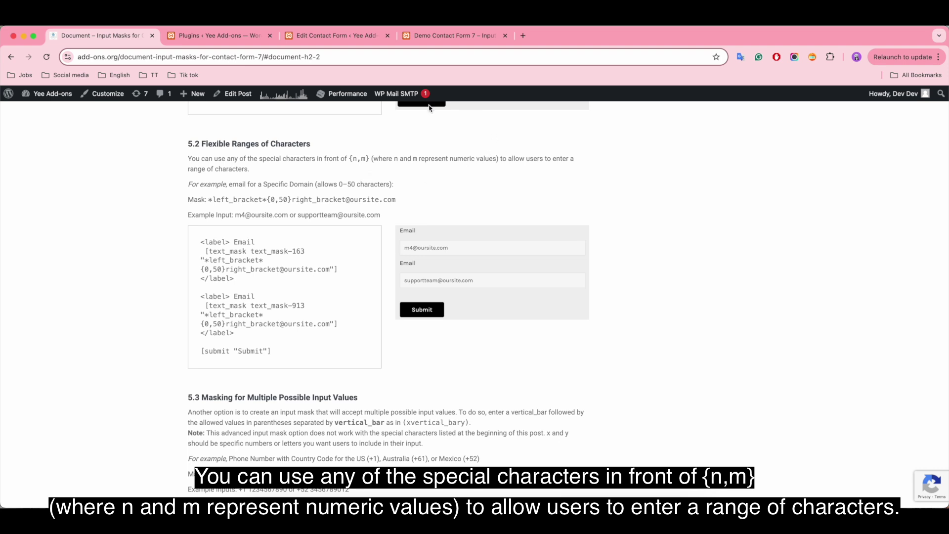
Step: Change the Order Number field label to Email in the form editor
{"action": "left_click", "coordinate": [339, 35]}
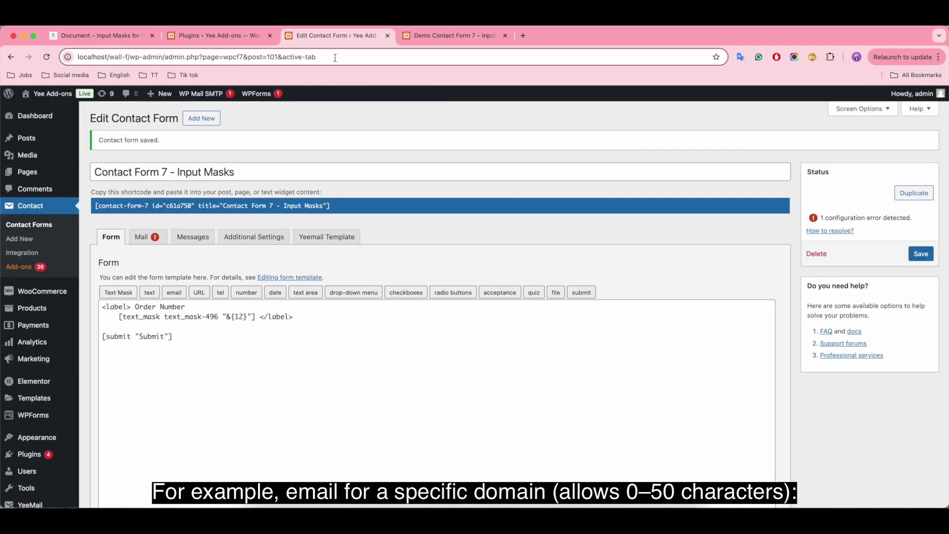
{"action": "left_click", "coordinate": [189, 310]}
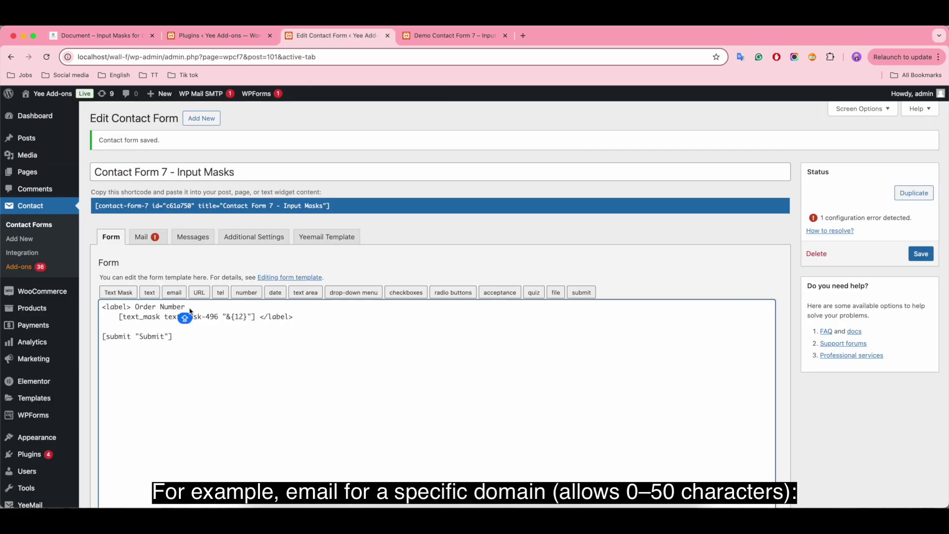
{"action": "key", "text": "BackSpace"}
{"action": "key", "text": "BackSpace"}
{"action": "key", "text": "BackSpace"}
{"action": "key", "text": "BackSpace"}
{"action": "key", "text": "BackSpace"}
{"action": "key", "text": "BackSpace"}
{"action": "key", "text": "BackSpace"}
{"action": "key", "text": "BackSpace"}
{"action": "key", "text": "BackSpace"}
{"action": "key", "text": "BackSpace"}
{"action": "key", "text": "BackSpace"}
{"action": "key", "text": "BackSpace"}
{"action": "key", "text": "BackSpace"}
{"action": "type", "text": "Email"}
{"action": "left_click_drag", "start_coordinate": [256, 318], "coordinate": [119, 321]}
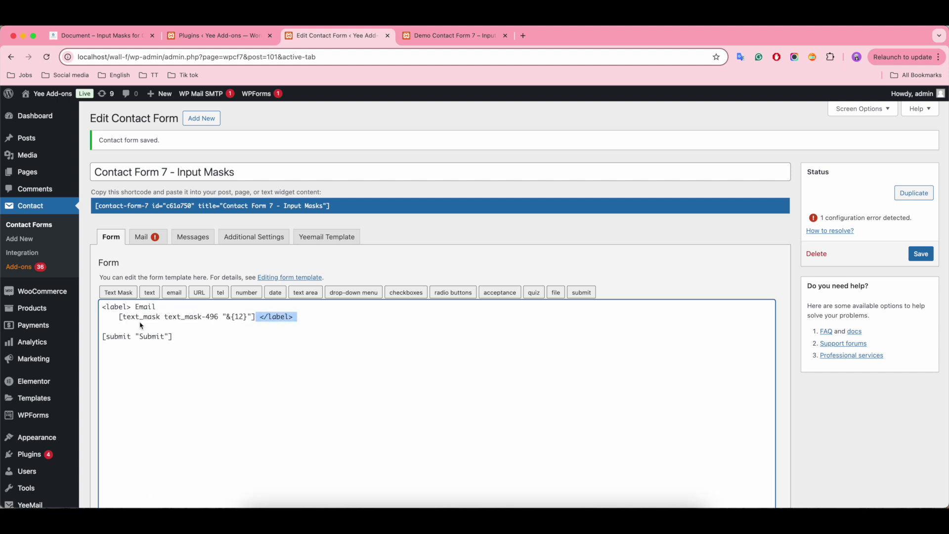
{"action": "key", "text": "BackSpace"}
{"action": "left_click", "coordinate": [119, 293]}
{"action": "left_click", "coordinate": [373, 323]}
{"action": "type", "text": "*{"}
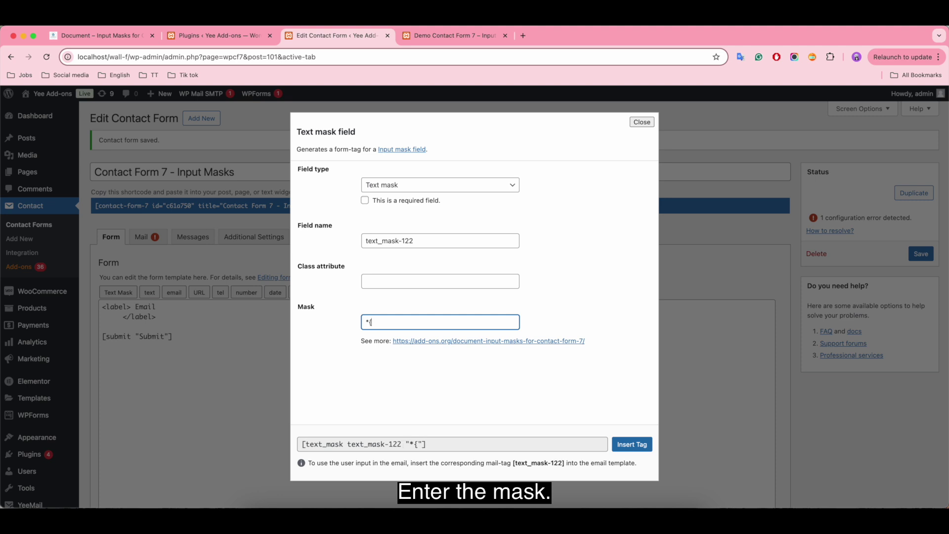
{"action": "type", "text": "0,50}@oursite.com"}
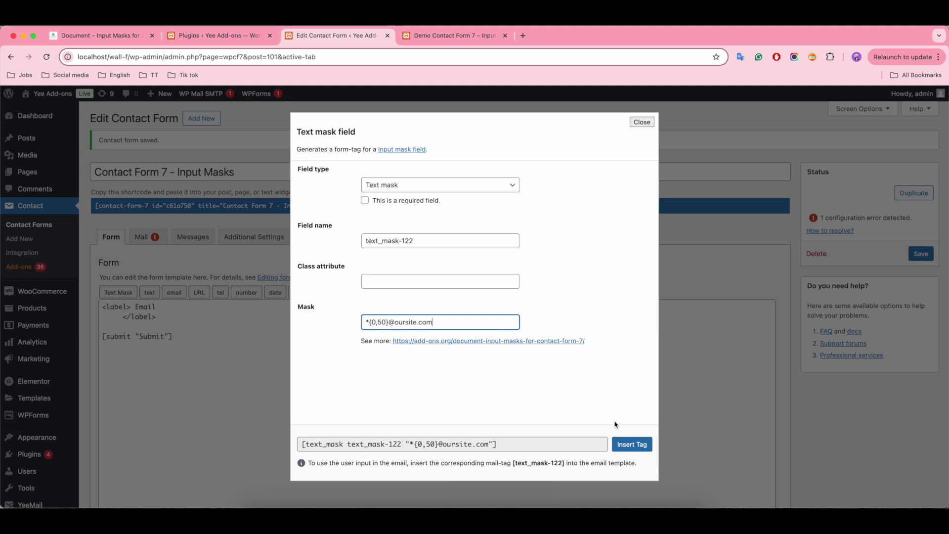
{"action": "left_click", "coordinate": [635, 444]}
{"action": "left_click", "coordinate": [921, 257]}
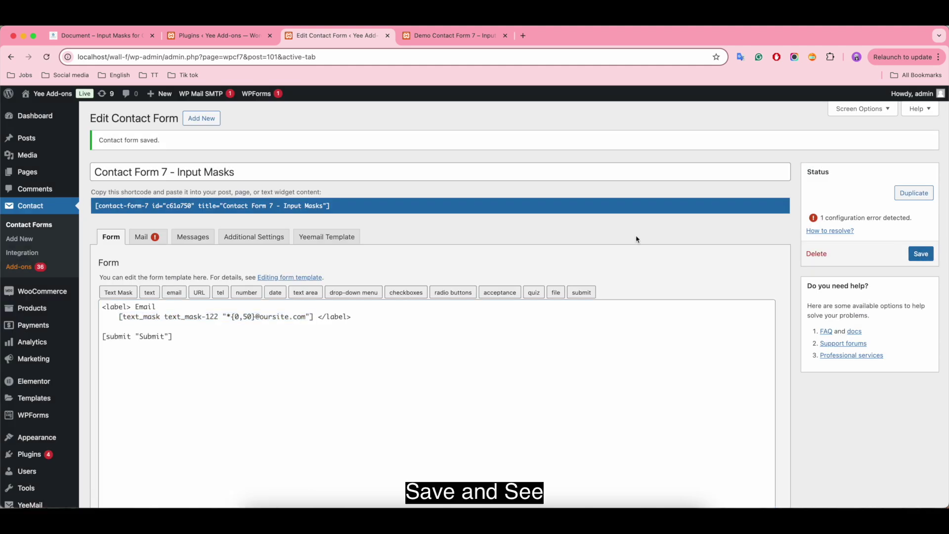
{"action": "left_click", "coordinate": [457, 40]}
{"action": "left_click", "coordinate": [46, 57]}
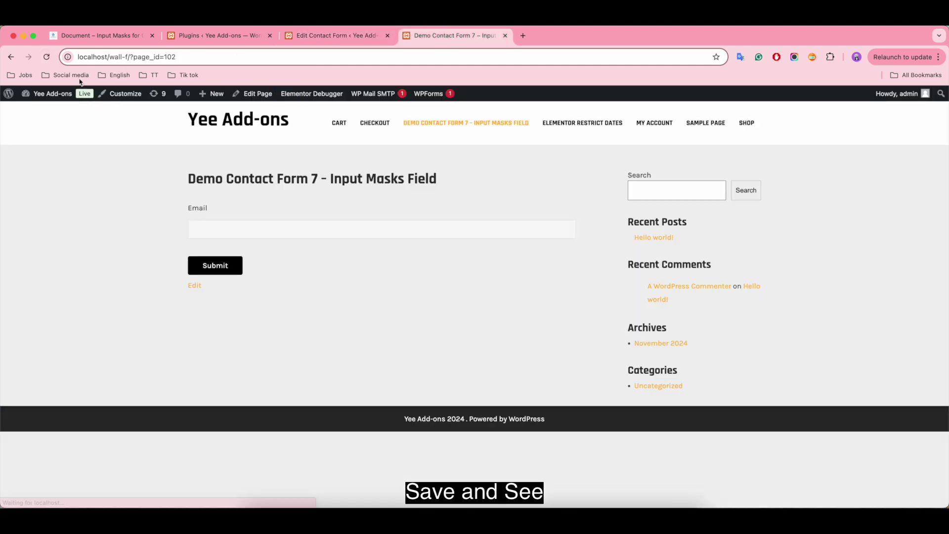
{"action": "left_click", "coordinate": [257, 229]}
{"action": "type", "text": "m4@oursite.com"}
{"action": "left_click", "coordinate": [217, 269]}
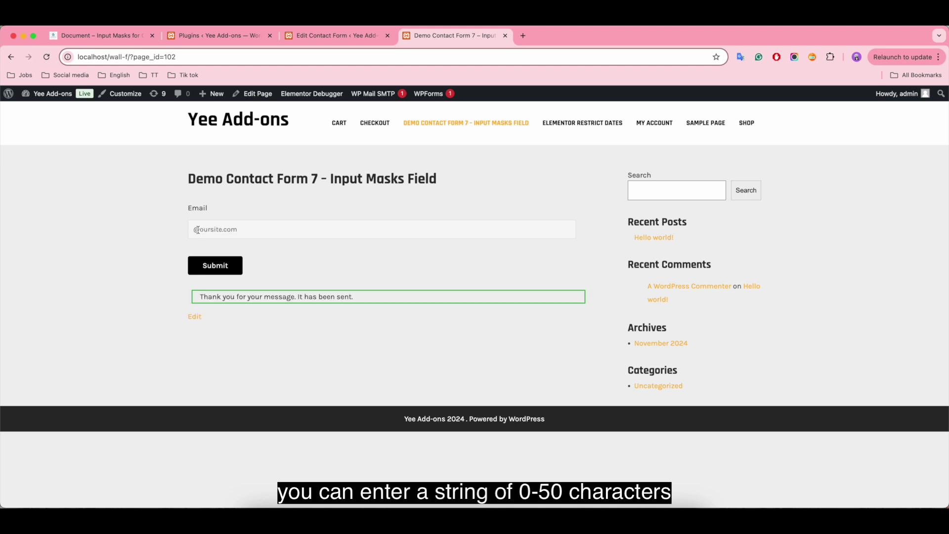
Step: Submit a second address, 'supportteam', in the Email field
{"action": "left_click", "coordinate": [224, 229]}
{"action": "type", "text": "supportteam"}
{"action": "left_click", "coordinate": [229, 272]}
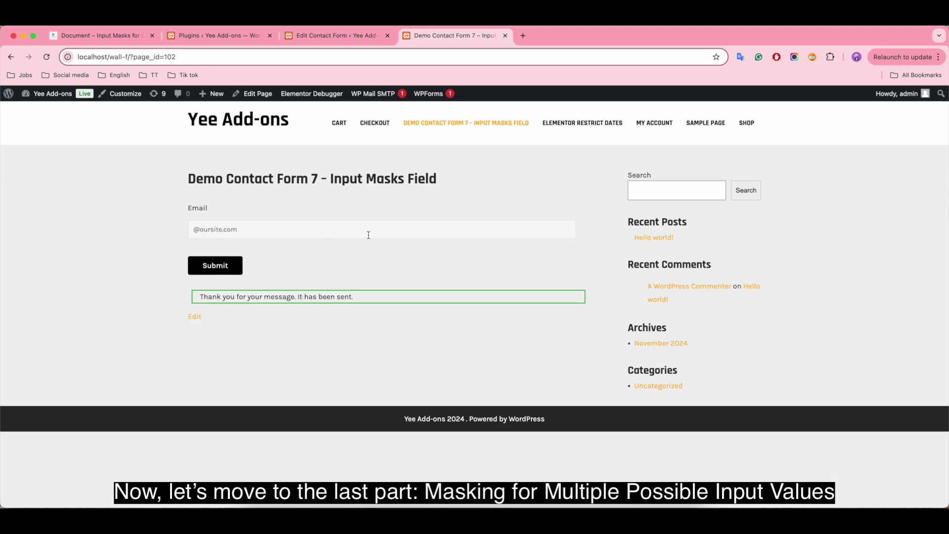
Step: Scroll the documentation to section 5.3, Masking for Multiple Possible Input Values
{"action": "left_click", "coordinate": [102, 37]}
{"action": "scroll", "coordinate": [390, 312], "scroll_direction": "down", "scroll_amount": 1}
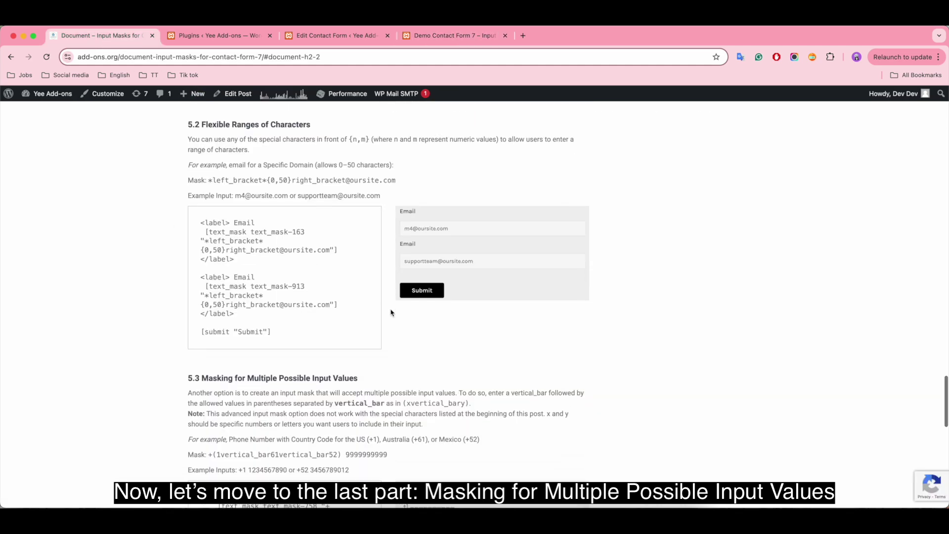
{"action": "scroll", "coordinate": [390, 312], "scroll_direction": "down", "scroll_amount": 6}
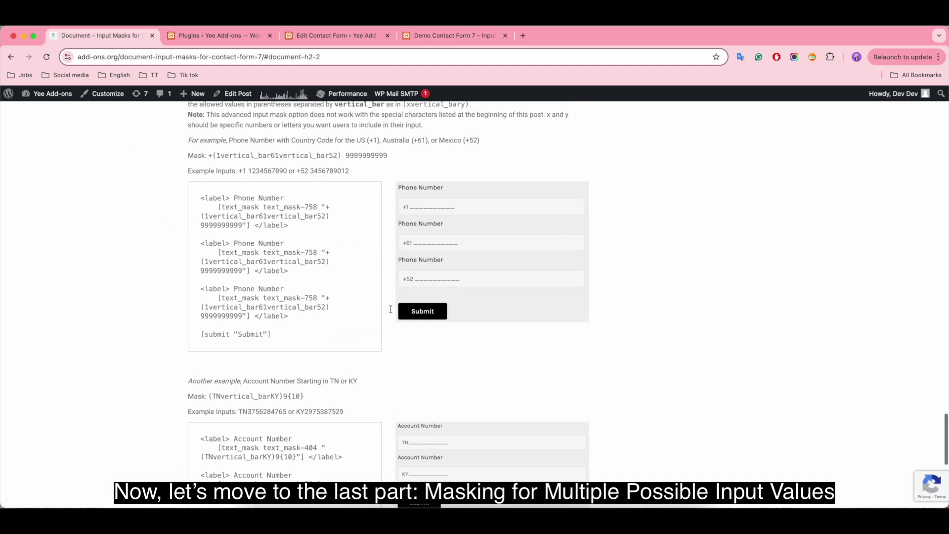
{"action": "scroll", "coordinate": [390, 309], "scroll_direction": "up", "scroll_amount": 1}
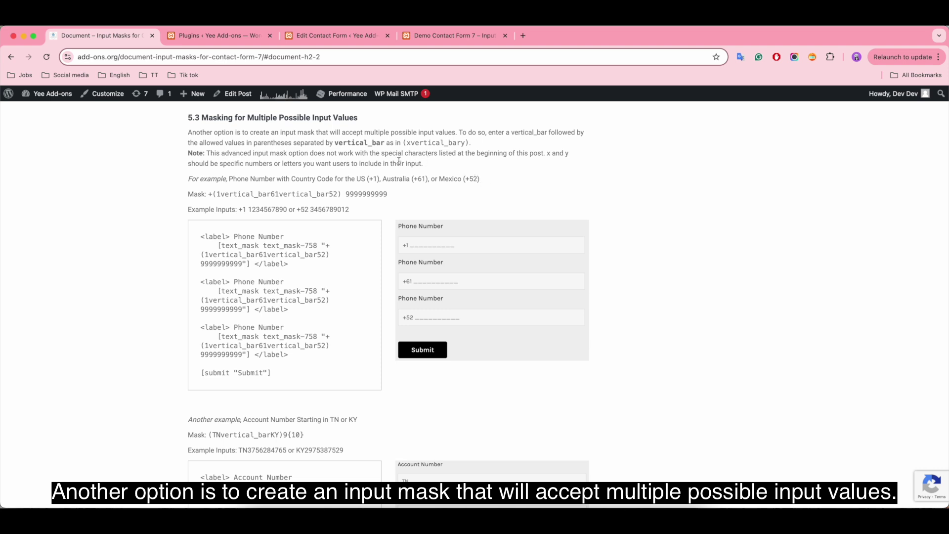
Step: Highlight the (x|y) syntax example, the special-characters note and the x/y explanation
{"action": "left_click_drag", "start_coordinate": [403, 142], "coordinate": [478, 146]}
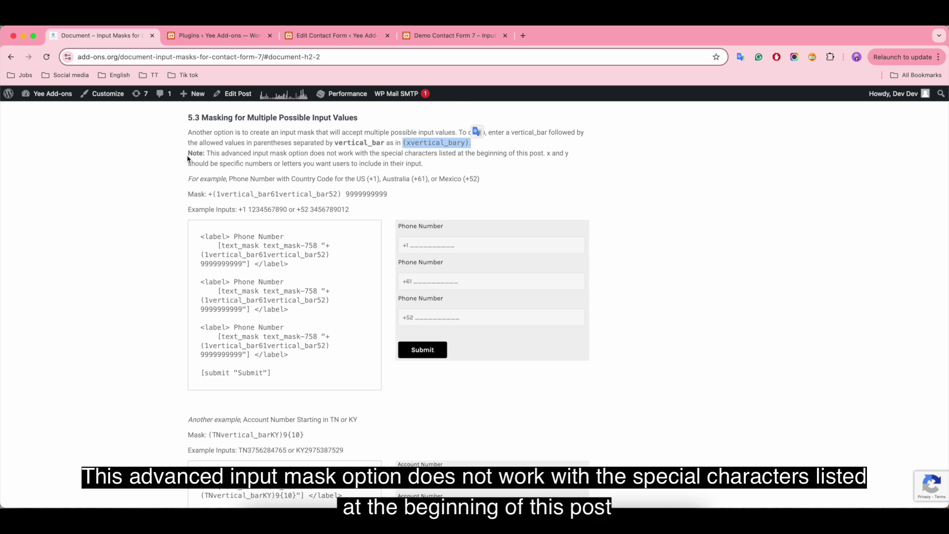
{"action": "left_click_drag", "start_coordinate": [188, 154], "coordinate": [433, 164]}
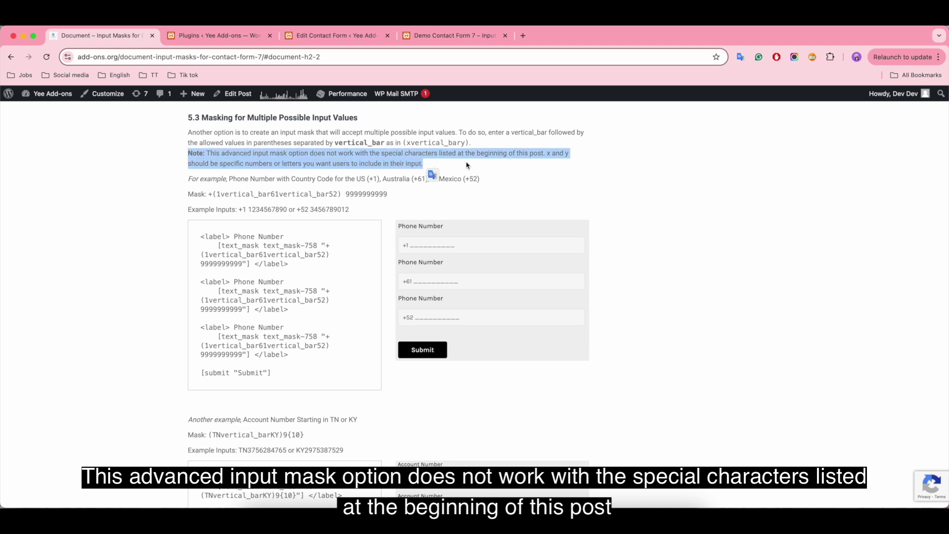
{"action": "left_click_drag", "start_coordinate": [546, 153], "coordinate": [554, 161]}
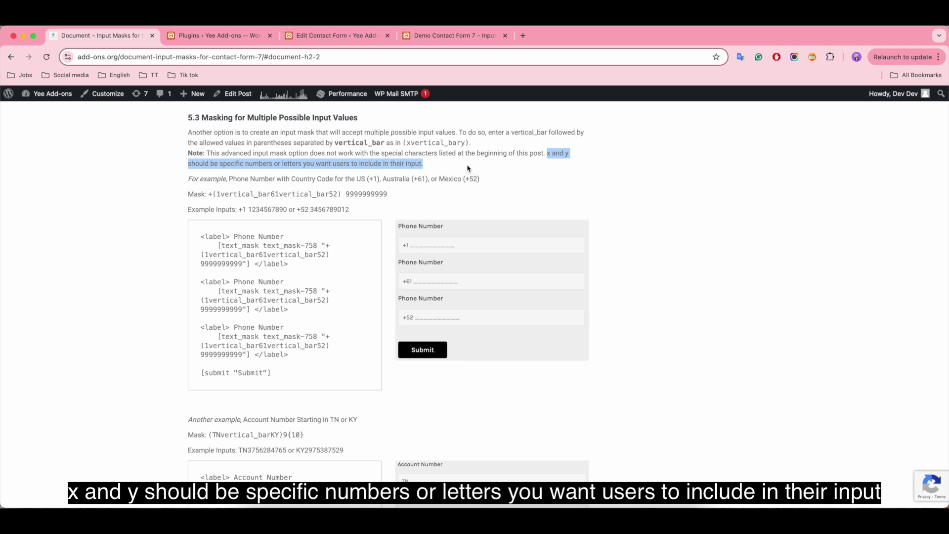
Step: Relabel the Email field as Account Number in the form editor
{"action": "left_click", "coordinate": [468, 168]}
{"action": "left_click", "coordinate": [328, 37]}
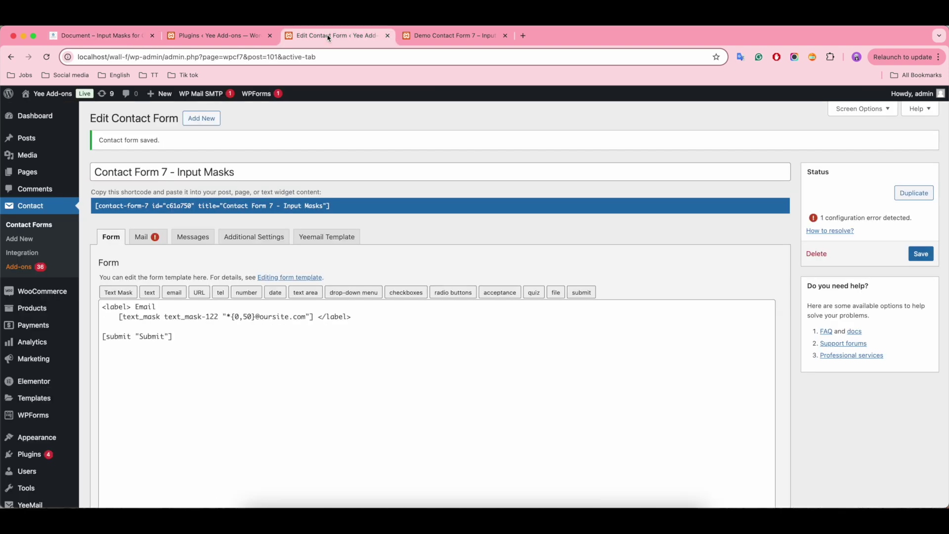
{"action": "left_click", "coordinate": [176, 307]}
{"action": "key", "text": "BackSpace"}
{"action": "key", "text": "BackSpace"}
{"action": "key", "text": "BackSpace"}
{"action": "key", "text": "BackSpace"}
{"action": "key", "text": "BackSpace"}
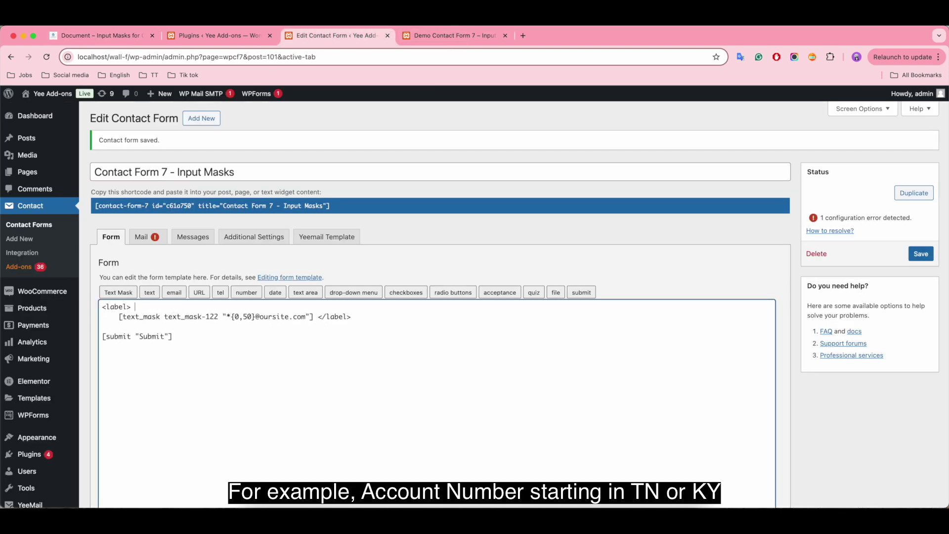
{"action": "type", "text": "Account Number"}
Step: Replace the email mask tag with a text mask '(TN|KY)9{10}' and save the form
{"action": "left_click_drag", "start_coordinate": [313, 320], "coordinate": [118, 317]}
{"action": "key", "text": "BackSpace"}
{"action": "left_click", "coordinate": [119, 292]}
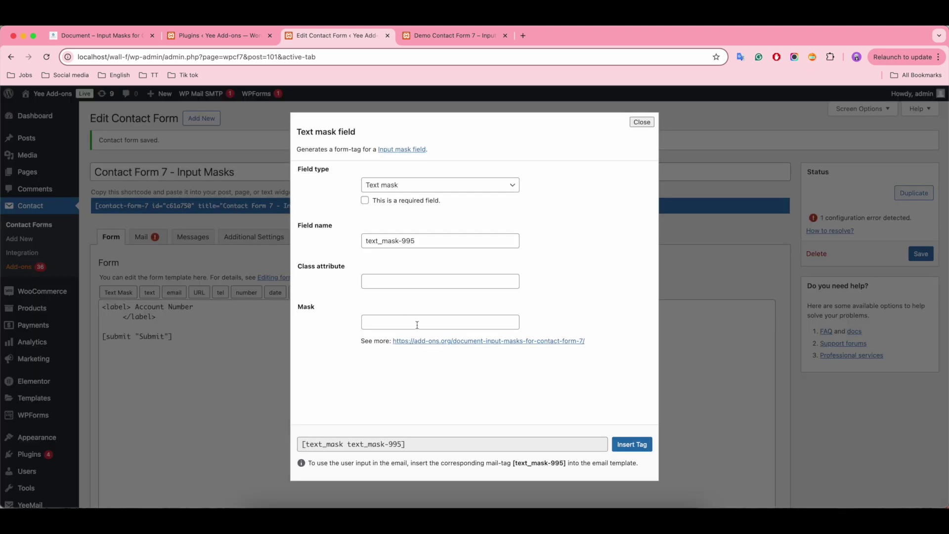
{"action": "left_click", "coordinate": [366, 321]}
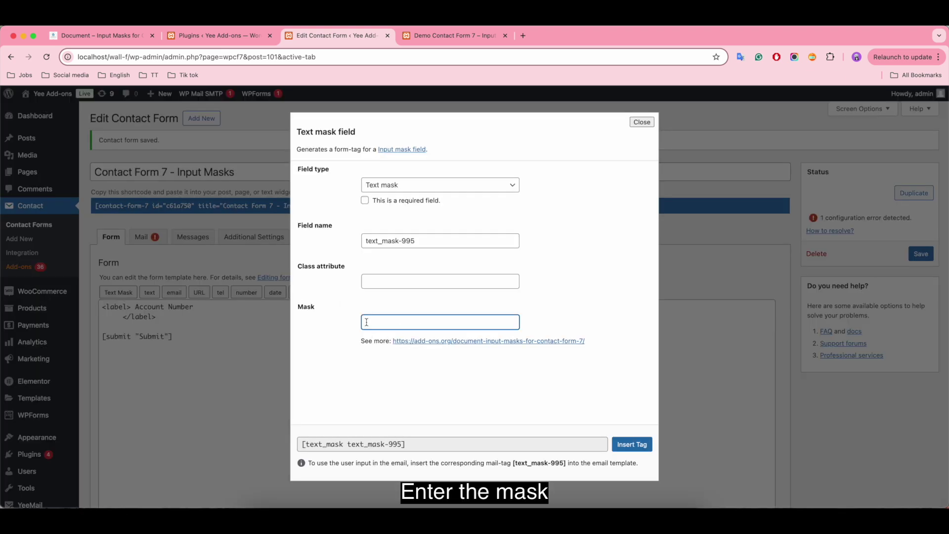
{"action": "type", "text": "(TNvertical_barKY"}
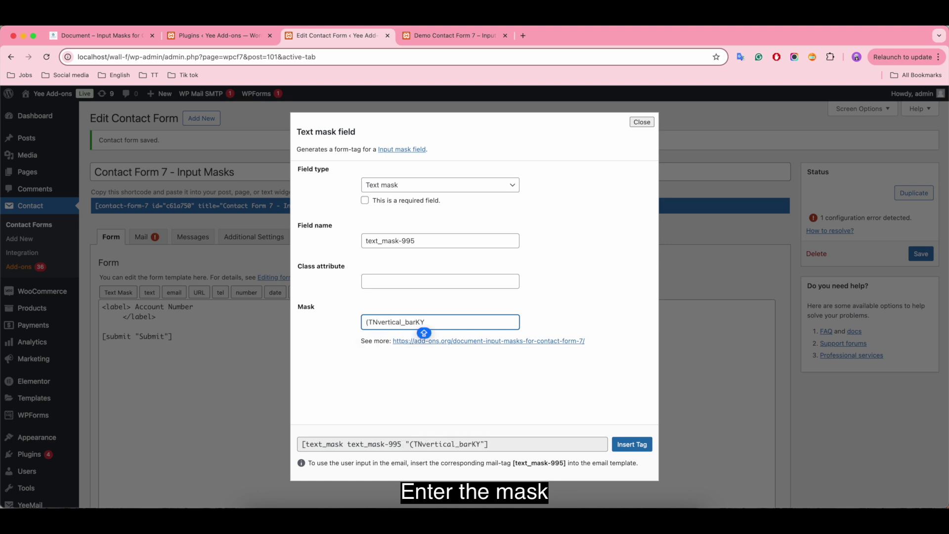
{"action": "type", "text": ")9{10}"}
{"action": "left_click", "coordinate": [637, 444]}
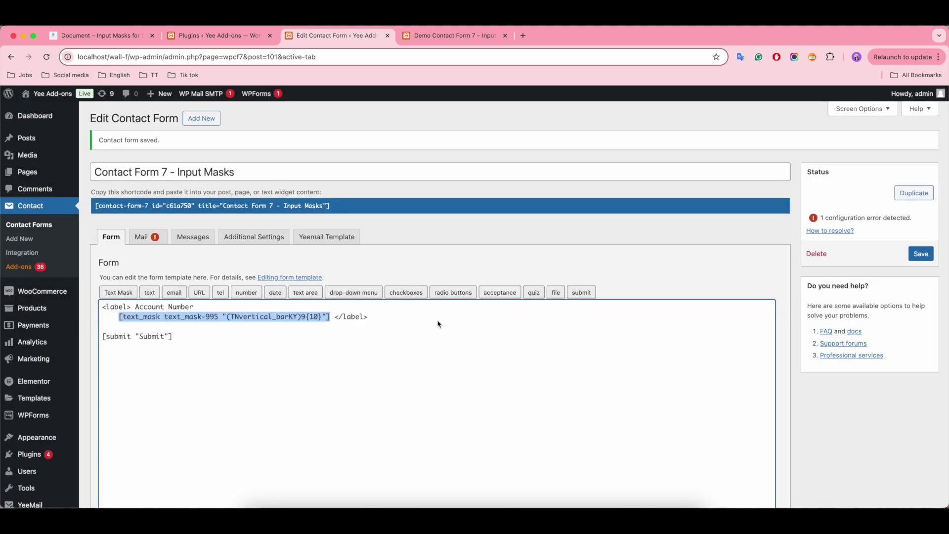
{"action": "left_click", "coordinate": [438, 323]}
{"action": "left_click", "coordinate": [922, 254]}
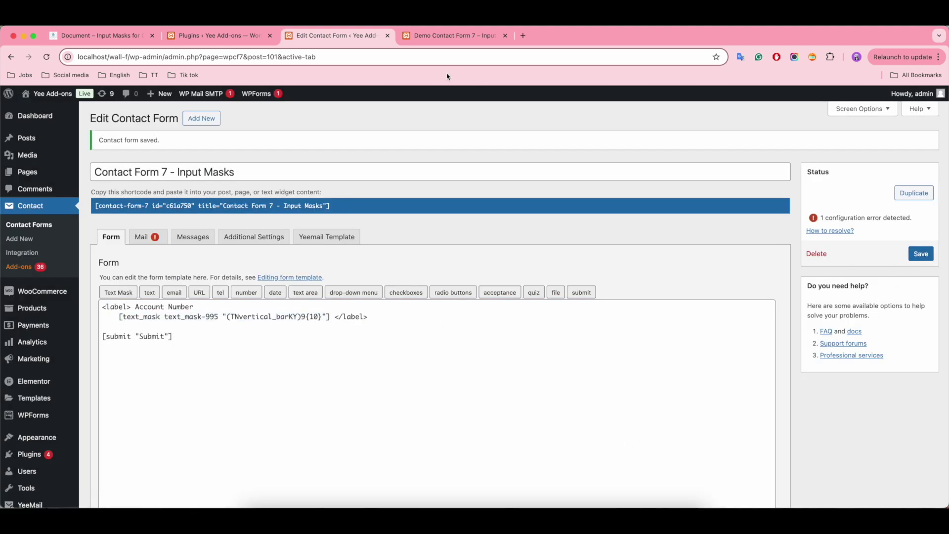
{"action": "left_click", "coordinate": [451, 35]}
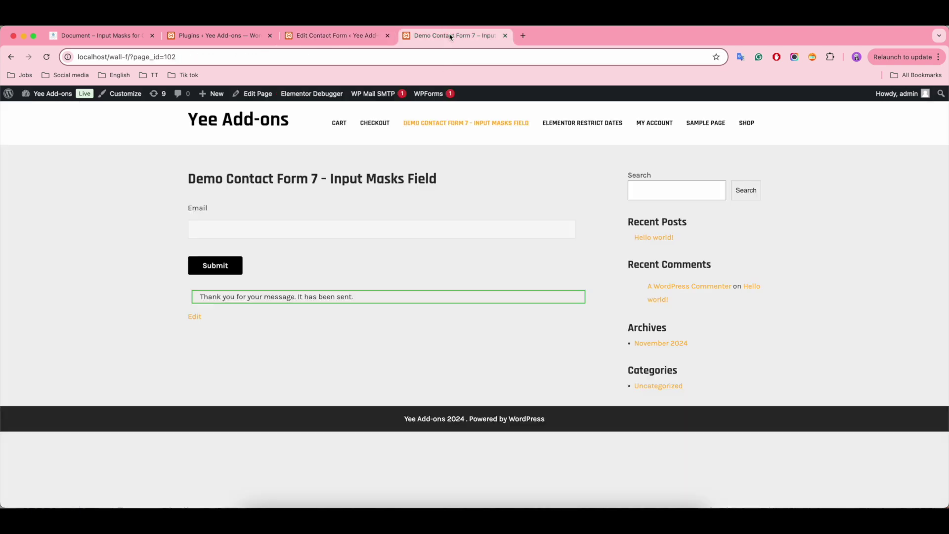
{"action": "left_click", "coordinate": [47, 57]}
{"action": "left_click", "coordinate": [258, 233]}
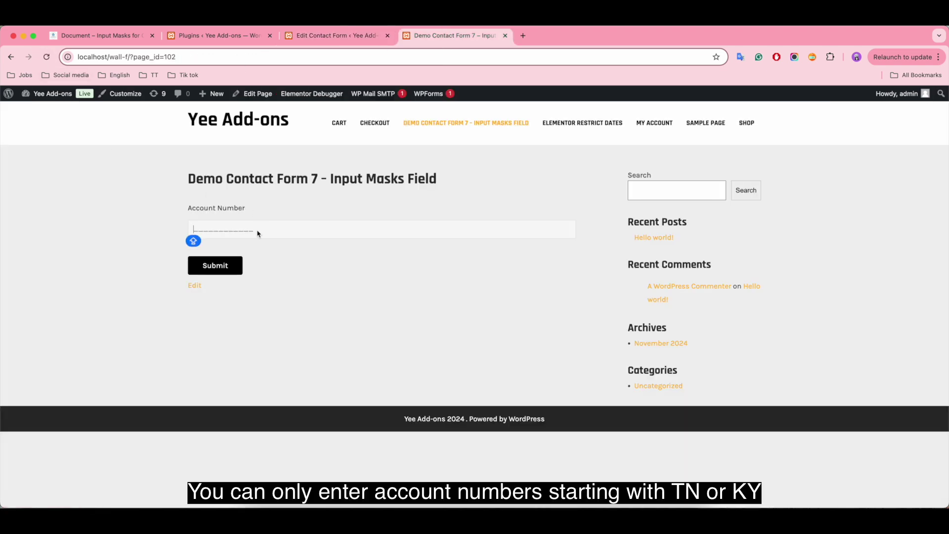
{"action": "type", "text": "TN9899485493"}
{"action": "key", "text": "BackSpace"}
{"action": "key", "text": "BackSpace"}
{"action": "key", "text": "BackSpace"}
{"action": "key", "text": "BackSpace"}
{"action": "key", "text": "BackSpace"}
{"action": "key", "text": "BackSpace"}
{"action": "key", "text": "BackSpace"}
{"action": "key", "text": "BackSpace"}
{"action": "key", "text": "BackSpace"}
{"action": "key", "text": "BackSpace"}
{"action": "key", "text": "BackSpace"}
{"action": "key", "text": "BackSpace"}
{"action": "type", "text": "KY9845094059"}
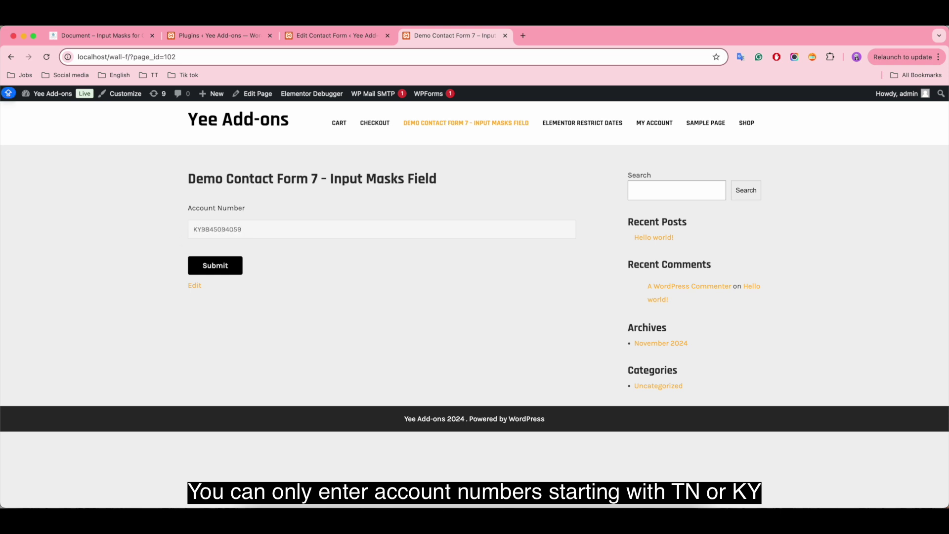
{"action": "left_click", "coordinate": [238, 270]}
Step: Try typing a TN prefix again in the reset Account Number field
{"action": "left_click", "coordinate": [221, 229]}
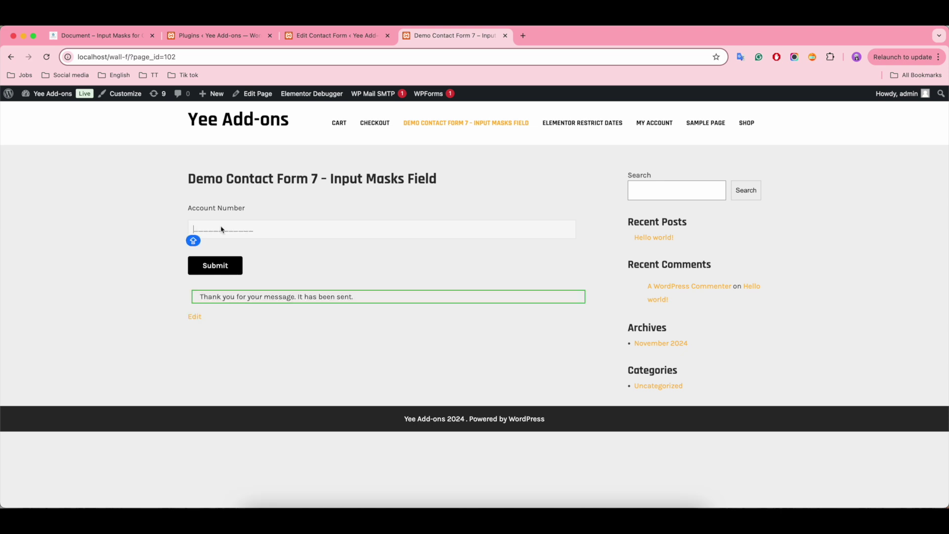
{"action": "type", "text": "TN"}
{"action": "key", "text": "BackSpace"}
{"action": "key", "text": "BackSpace"}
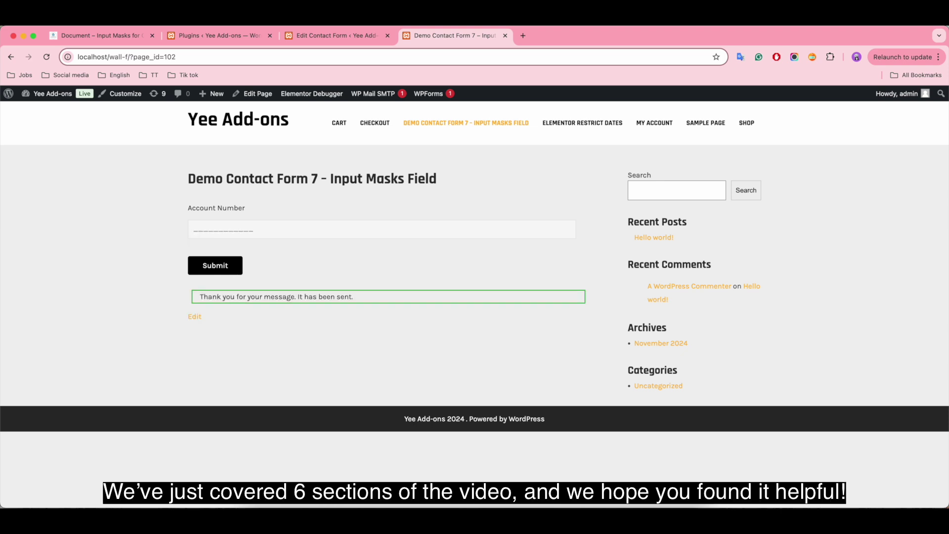
{"action": "key", "text": "Caps_Lock"}
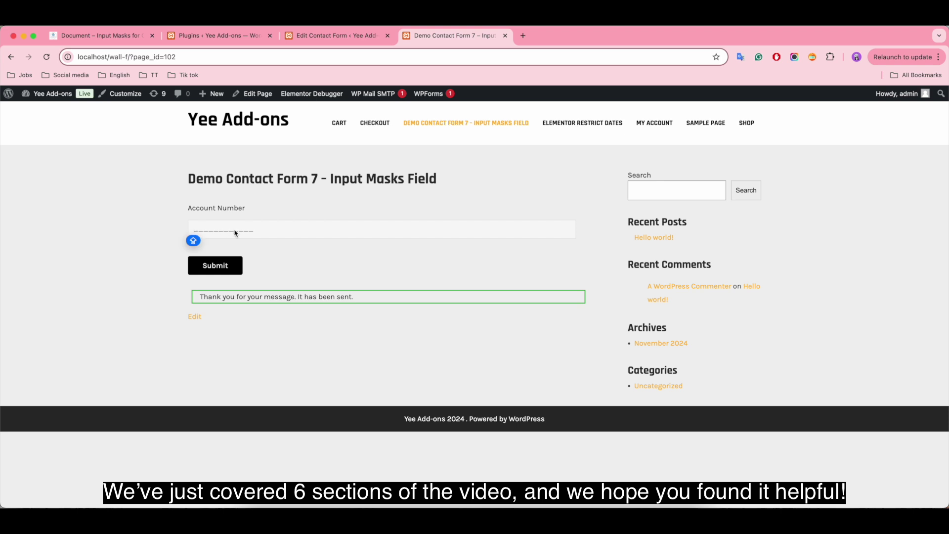